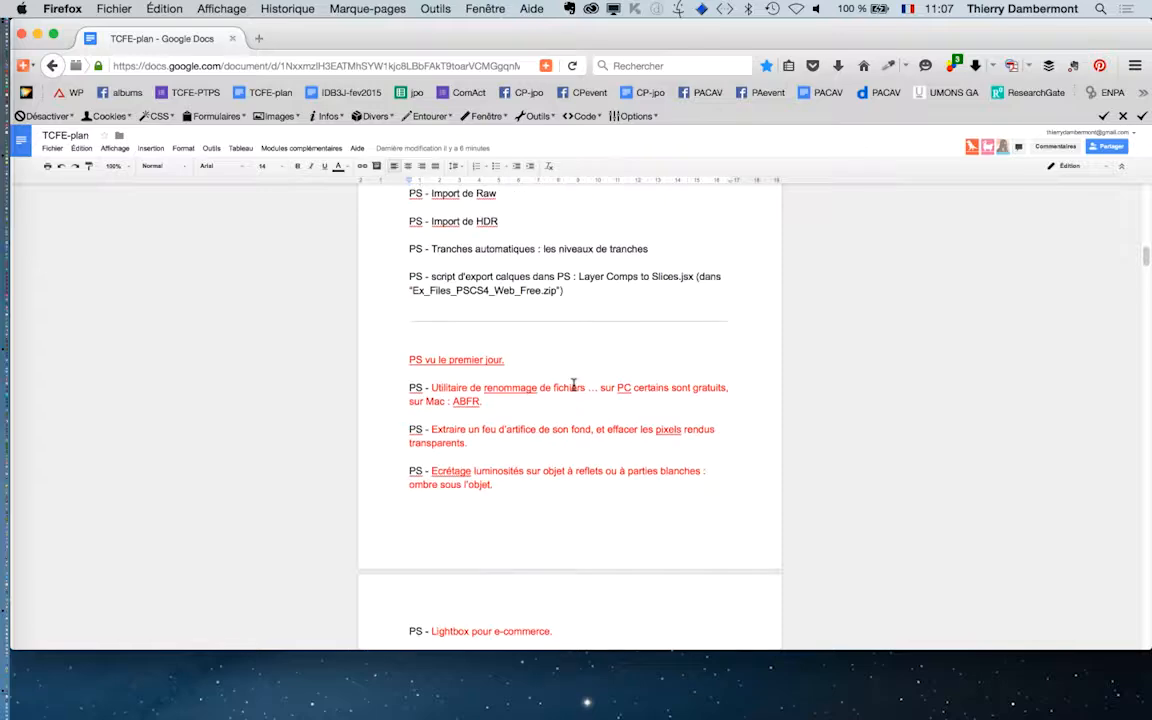
Step: Review the Photoshop topics listed under the "PS à voir" heading of the TCFE-plan document
scroll(574, 386, up, 10)
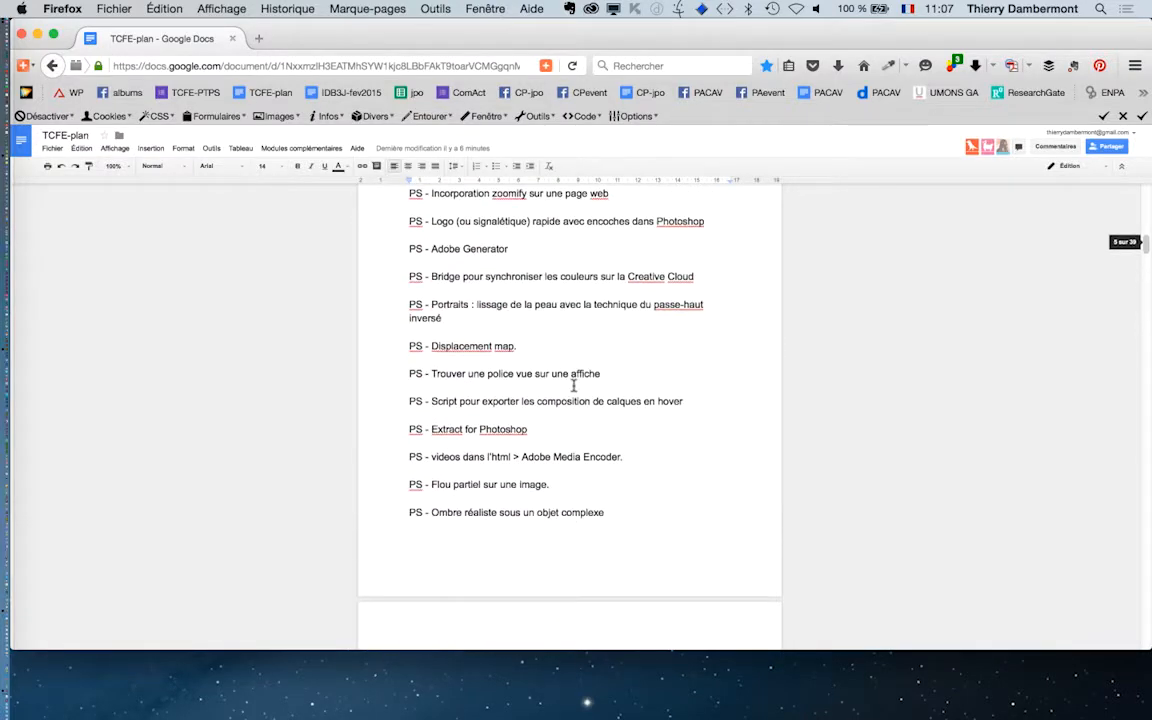
scroll(576, 386, up, 15)
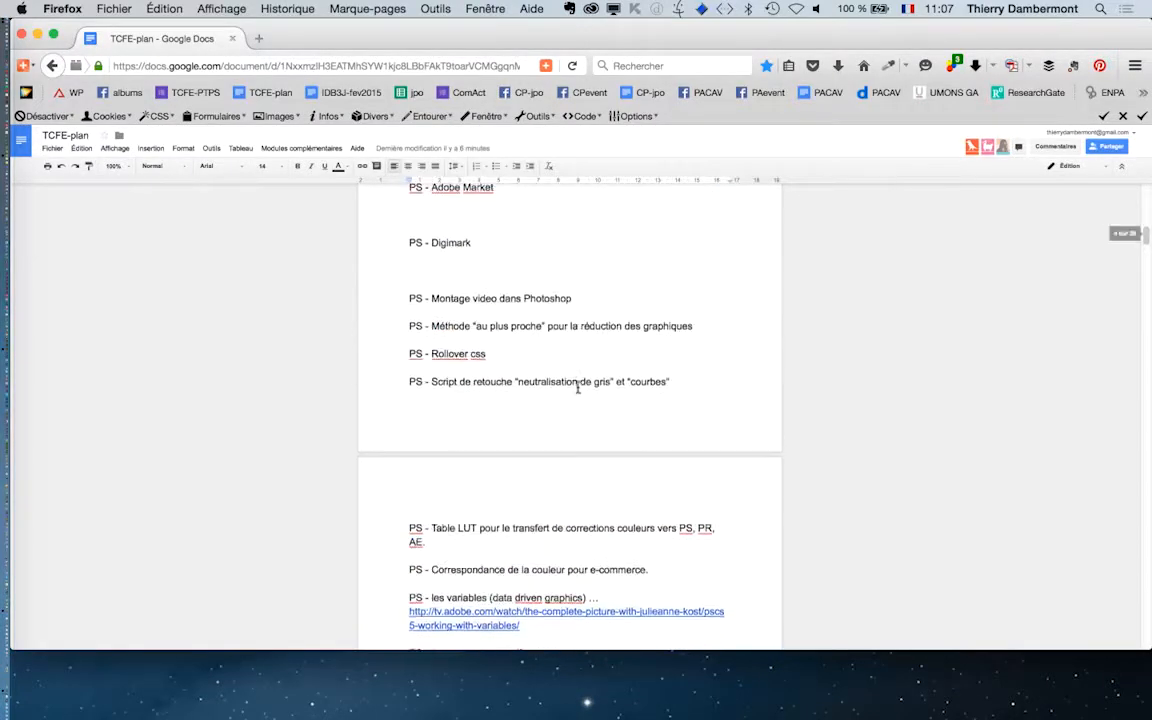
scroll(578, 387, up, 12)
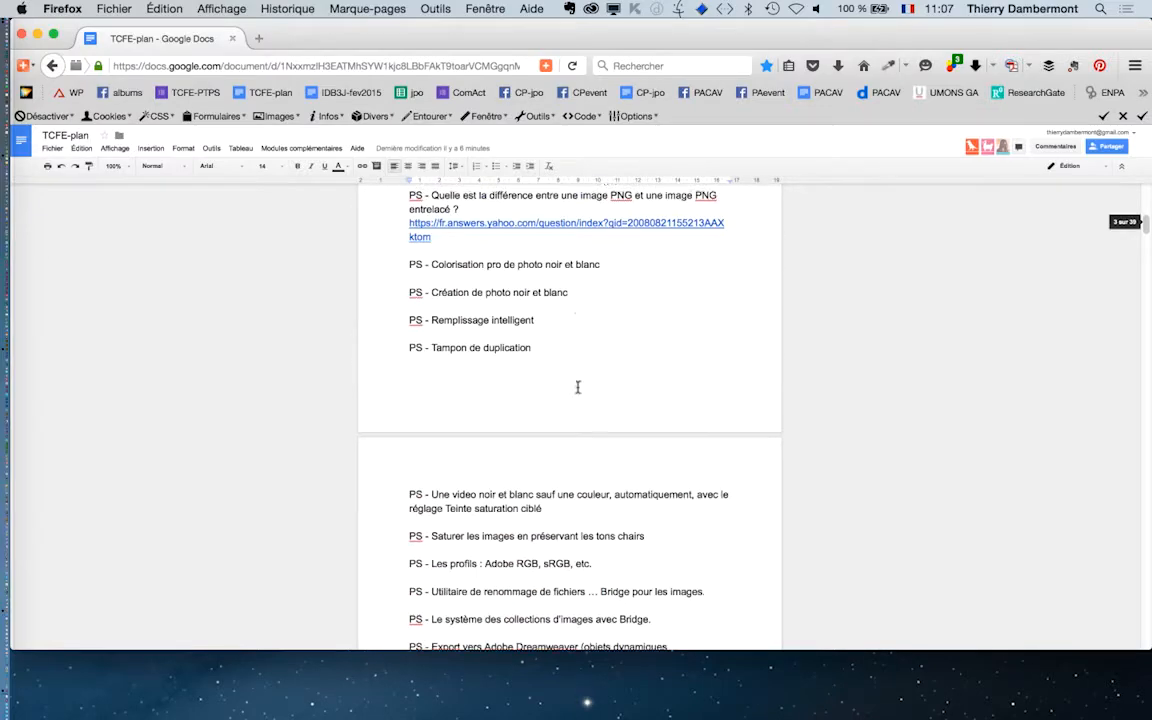
scroll(577, 388, up, 9)
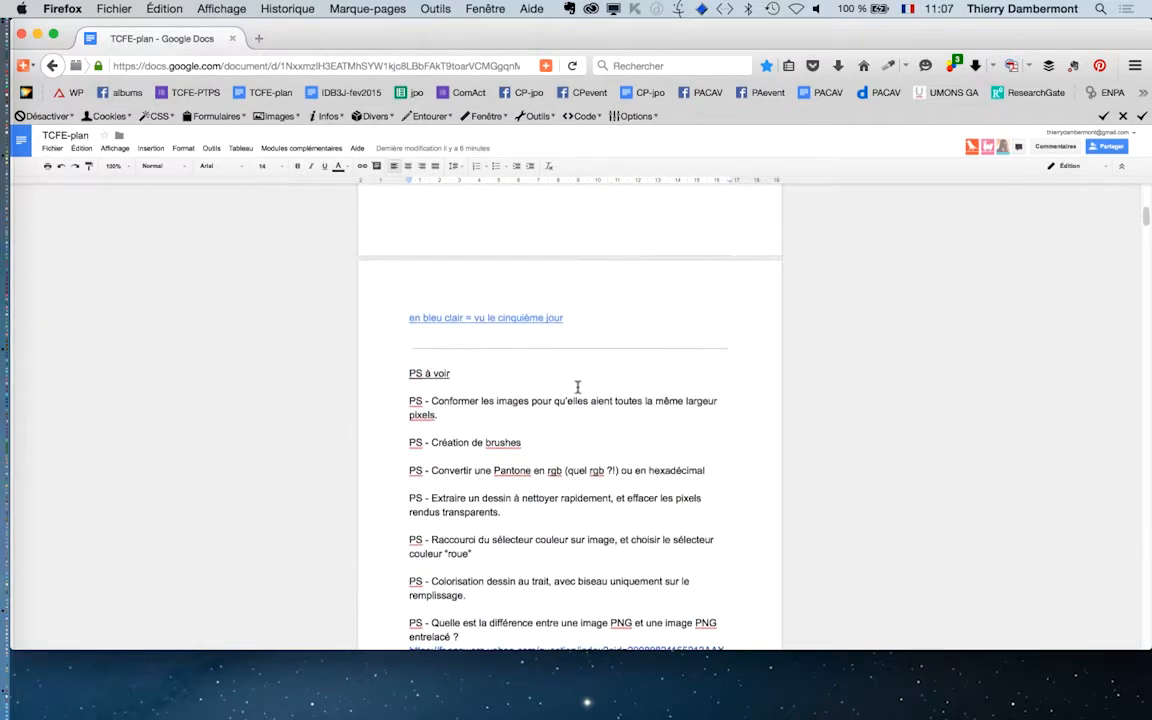
scroll(577, 388, down, 5)
scroll(577, 388, down, 7)
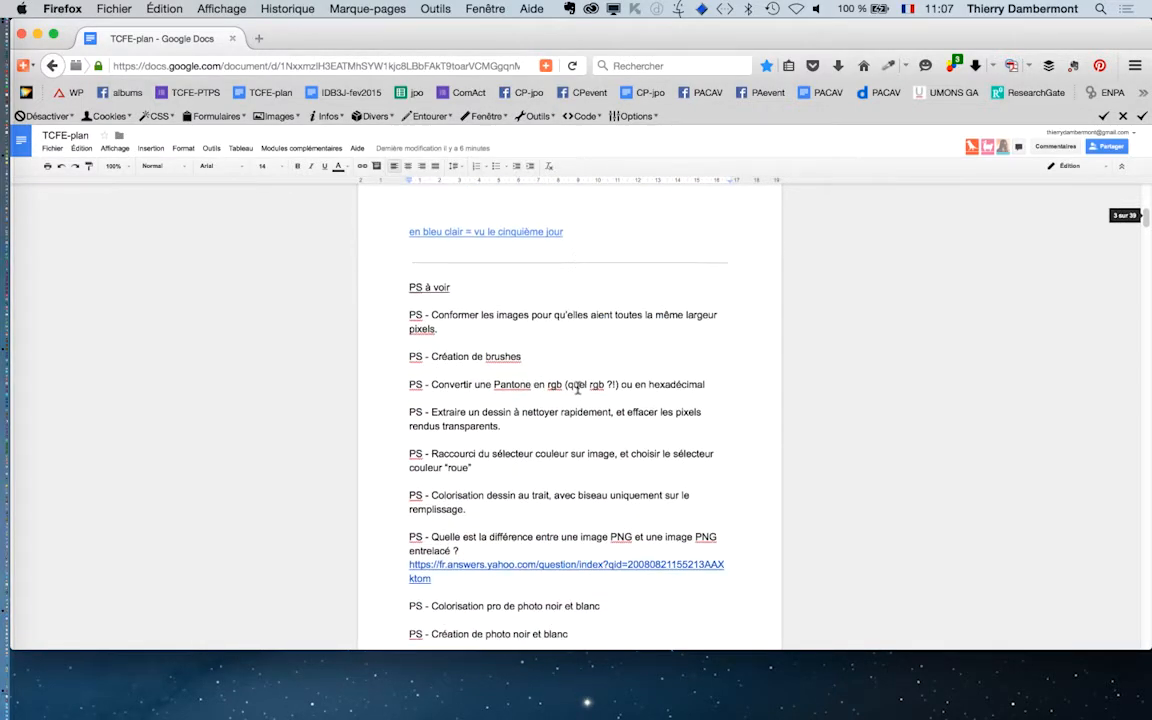
scroll(577, 388, down, 4)
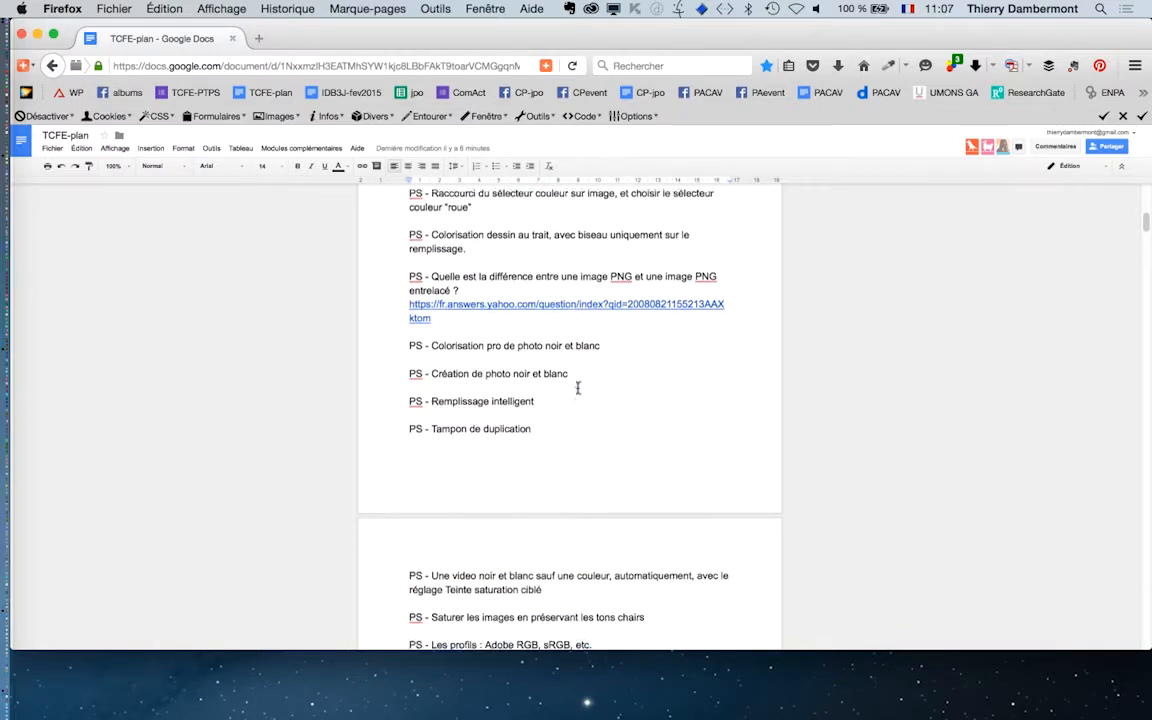
scroll(577, 388, down, 4)
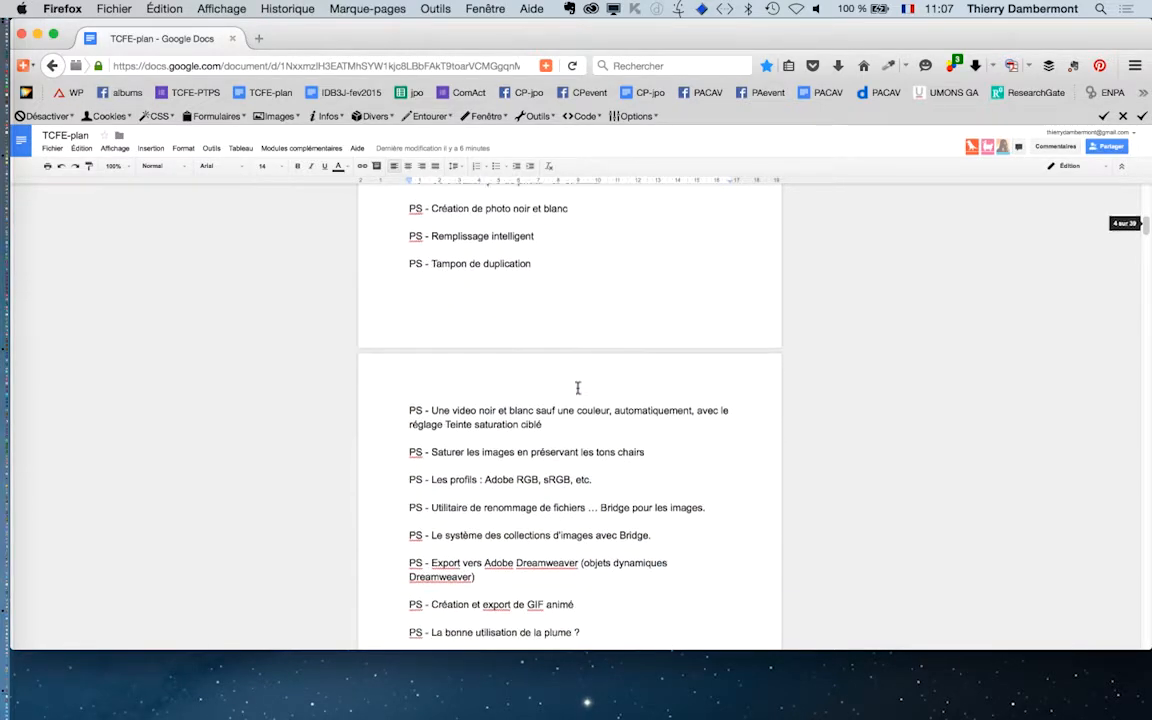
scroll(577, 390, down, 2)
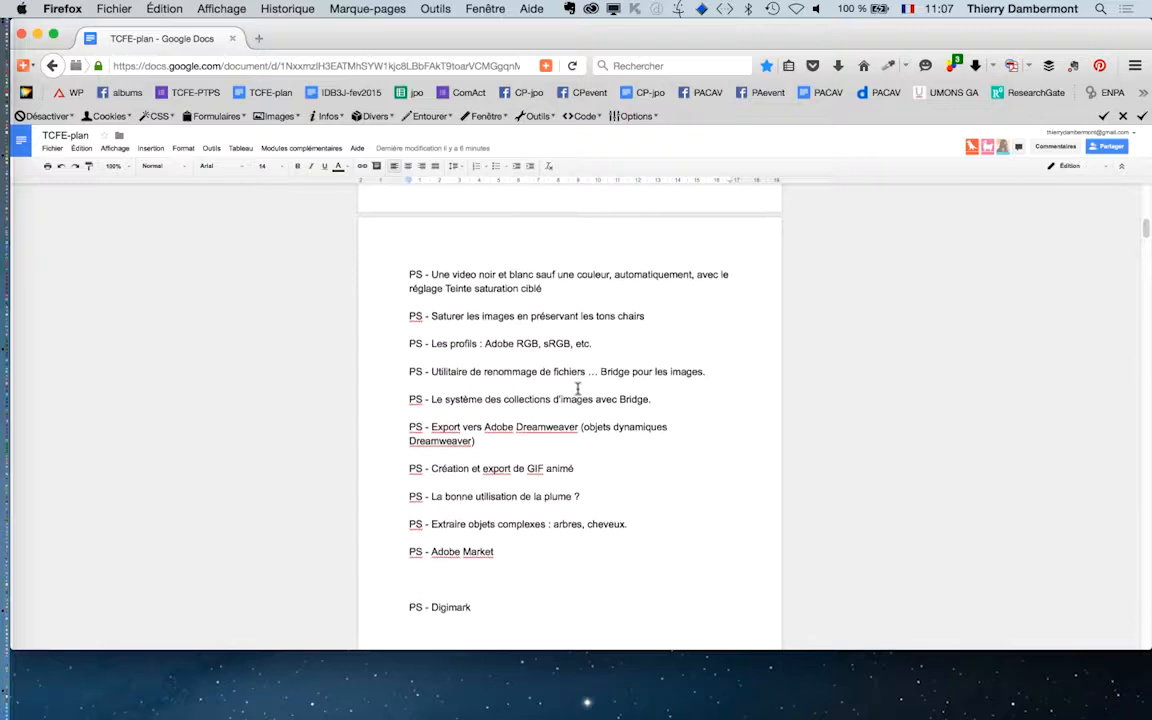
scroll(577, 390, down, 2)
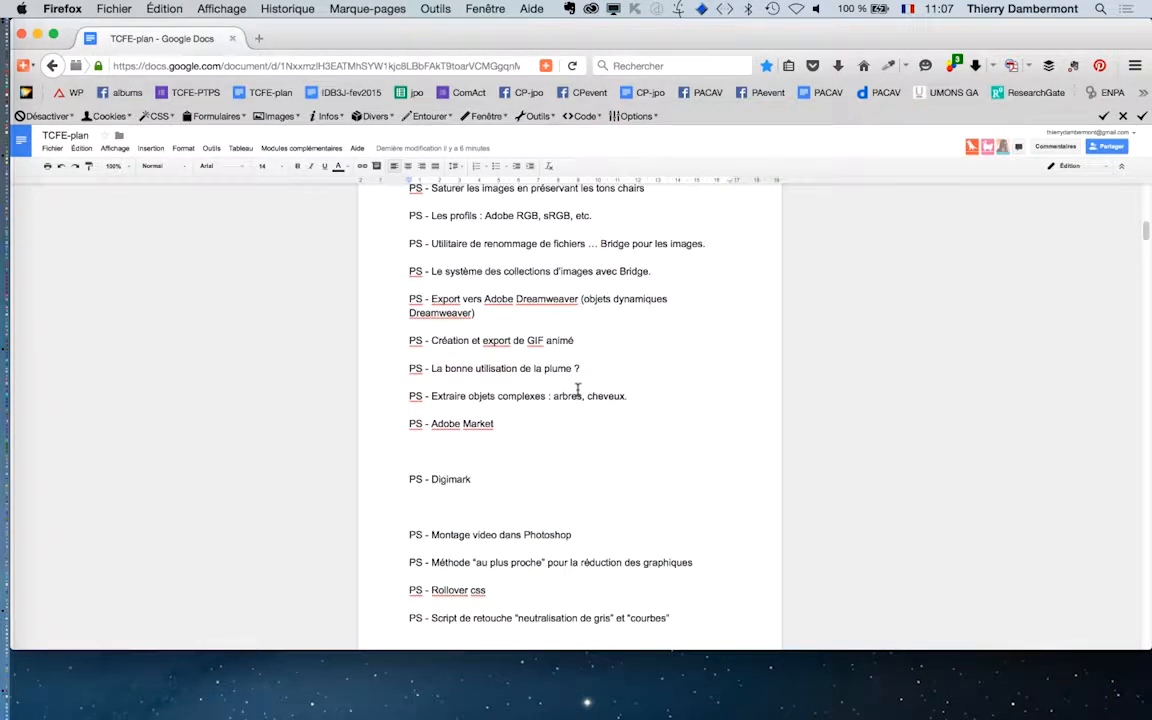
scroll(577, 390, down, 4)
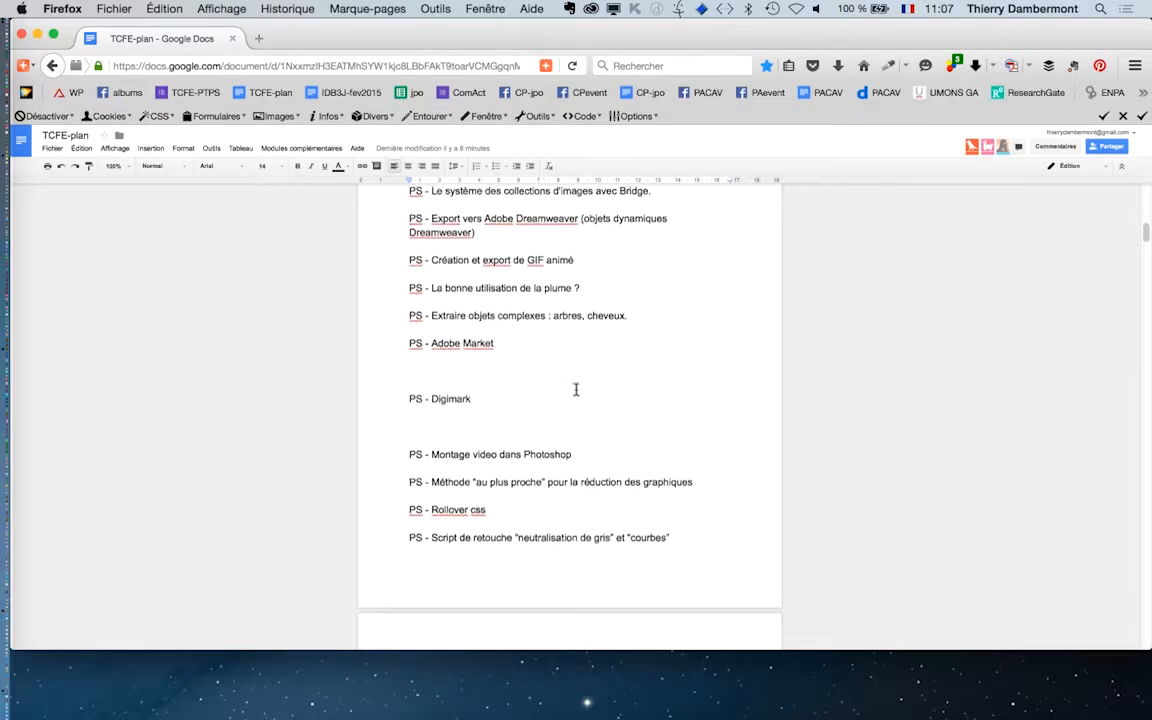
Step: Capitalise the first word of the "PS - script d'export calques" entry so it reads "Script"
scroll(575, 389, down, 11)
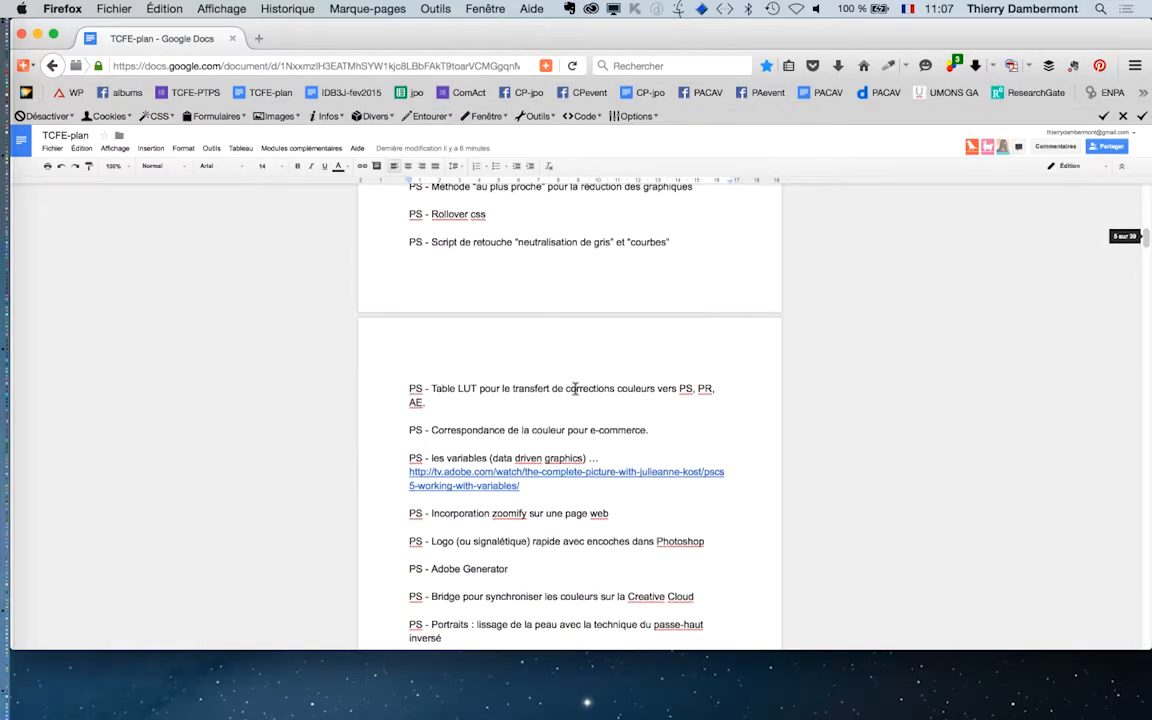
scroll(575, 389, down, 17)
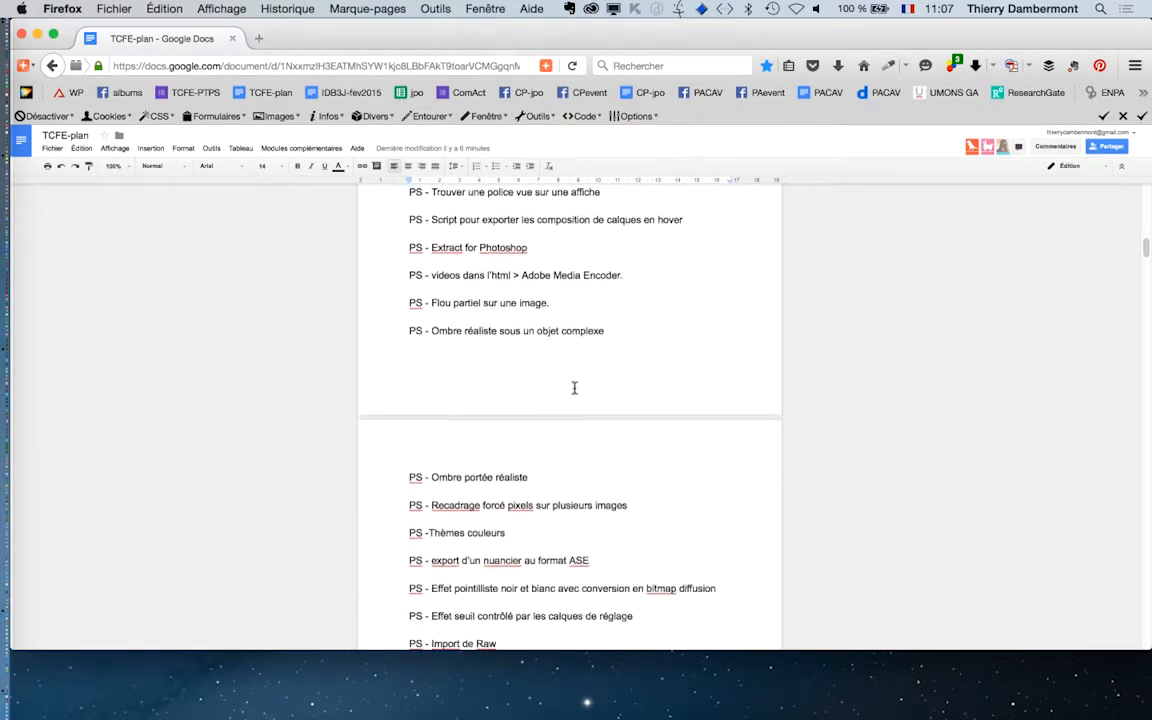
scroll(575, 389, down, 7)
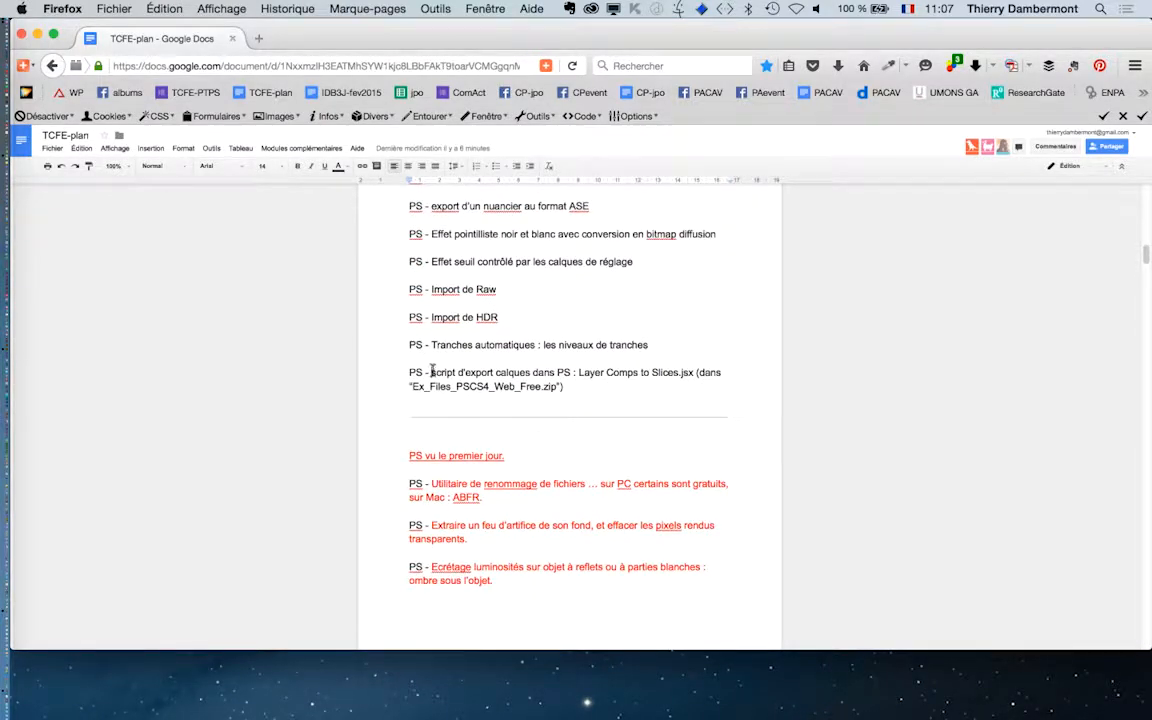
text(S)
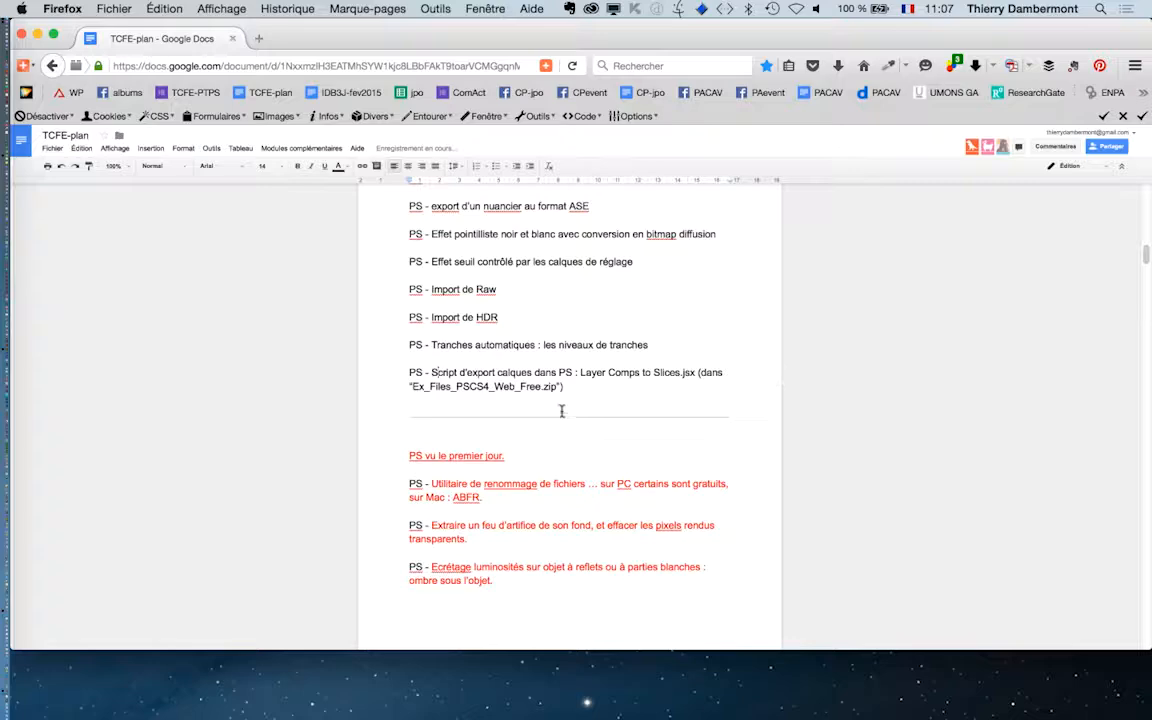
Step: Go to the "AI à voir" section, extend the browser window downward, and enlarge the page for easier reading
scroll(561, 411, down, 10)
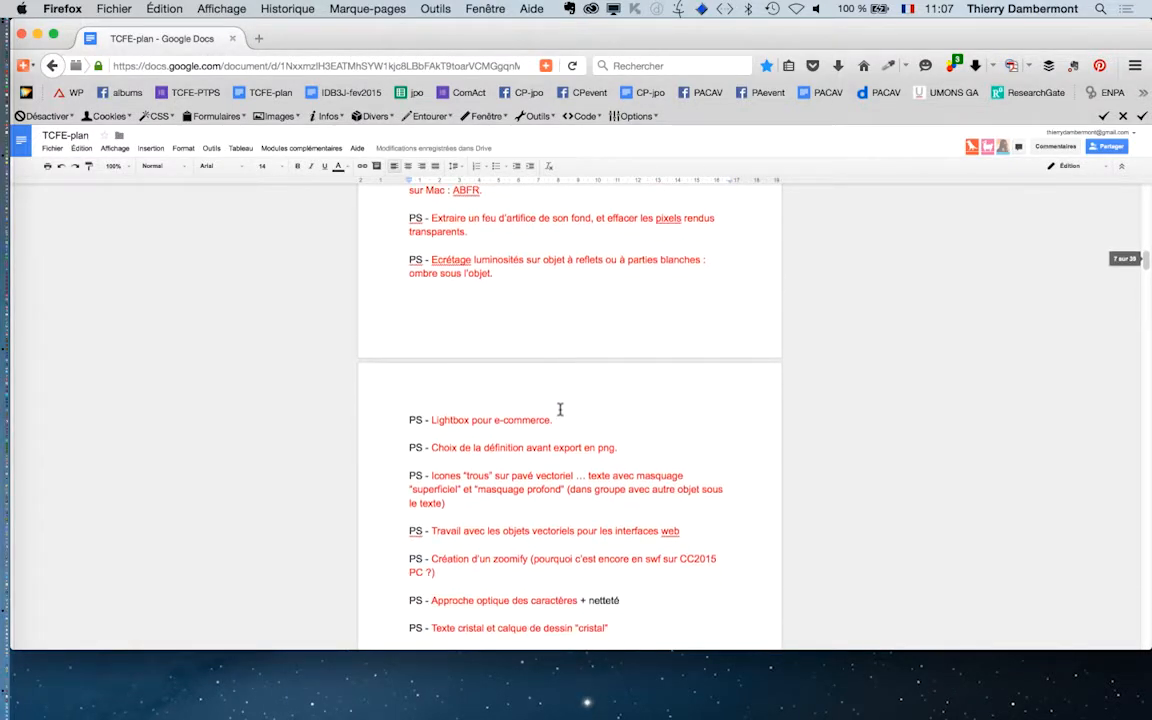
scroll(560, 409, down, 20)
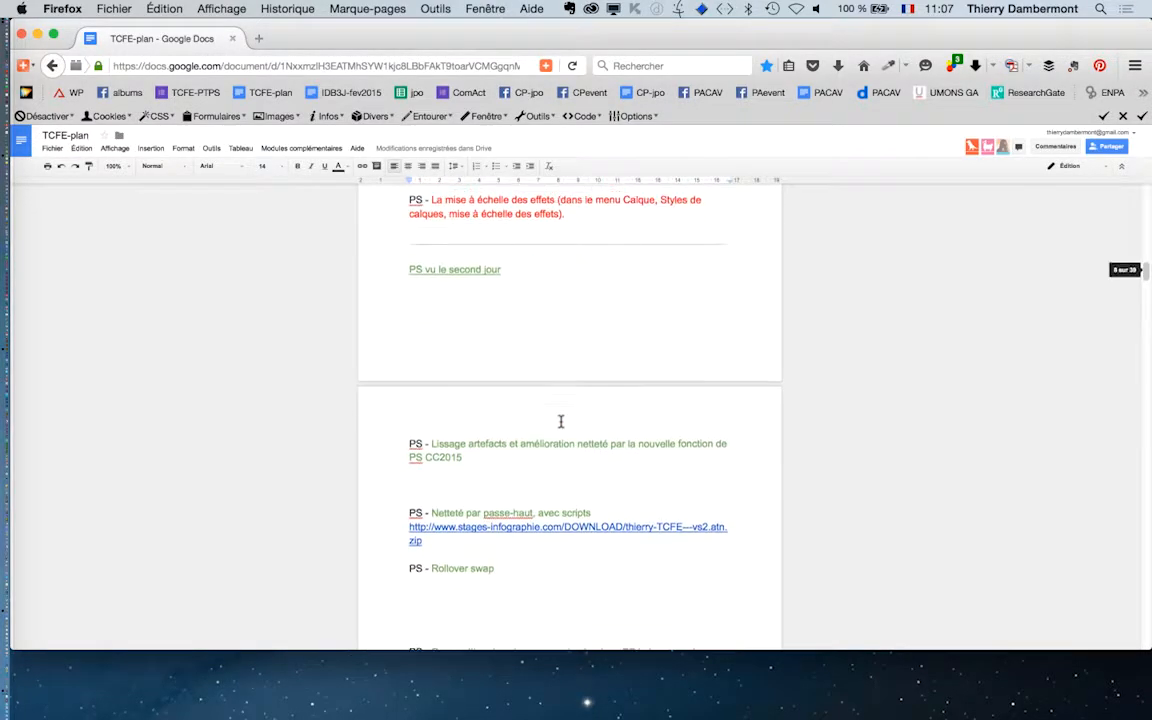
scroll(561, 421, down, 20)
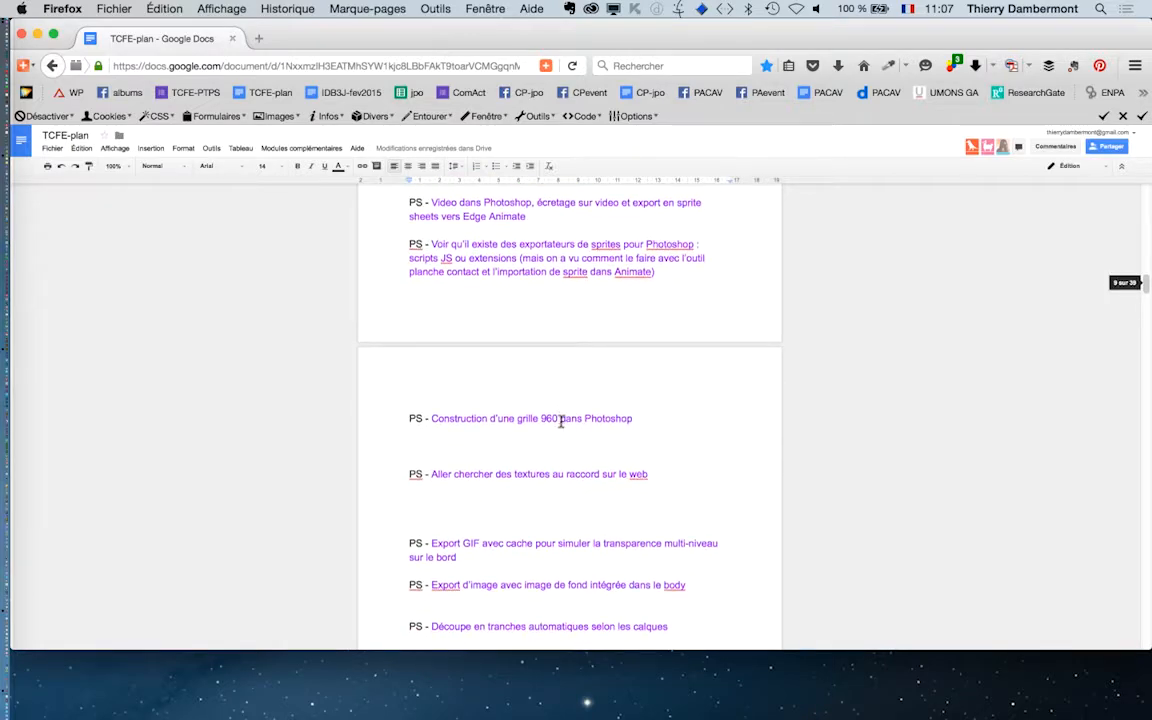
scroll(561, 421, down, 20)
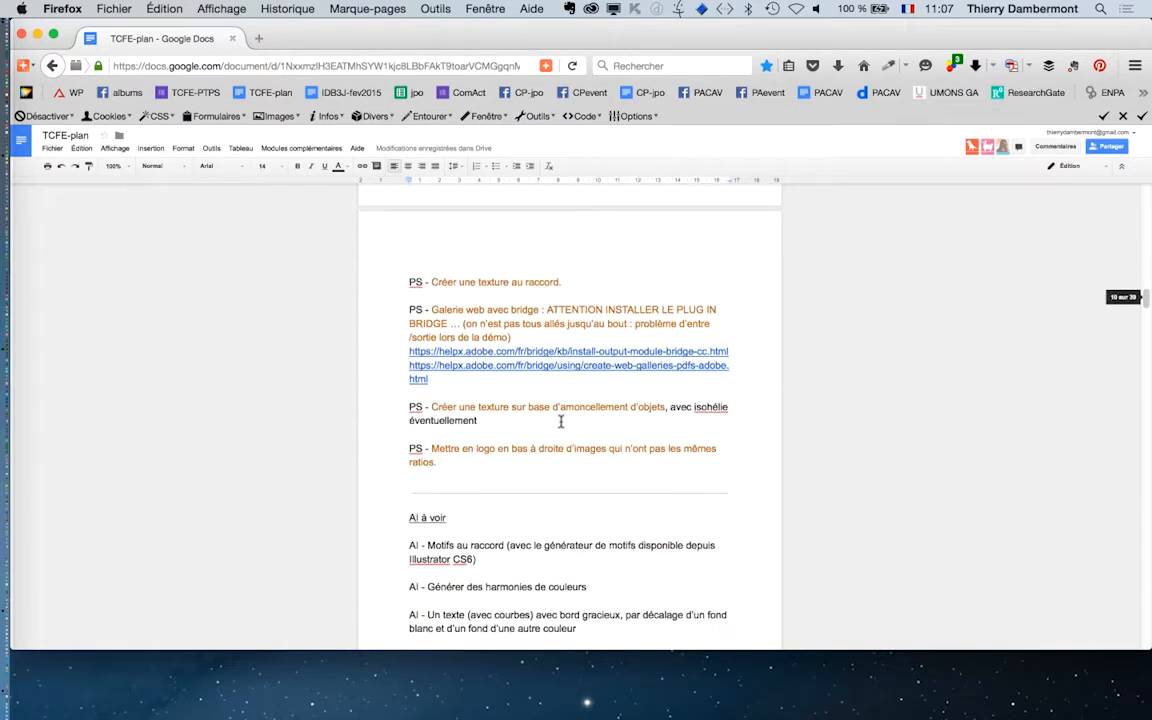
scroll(561, 421, down, 8)
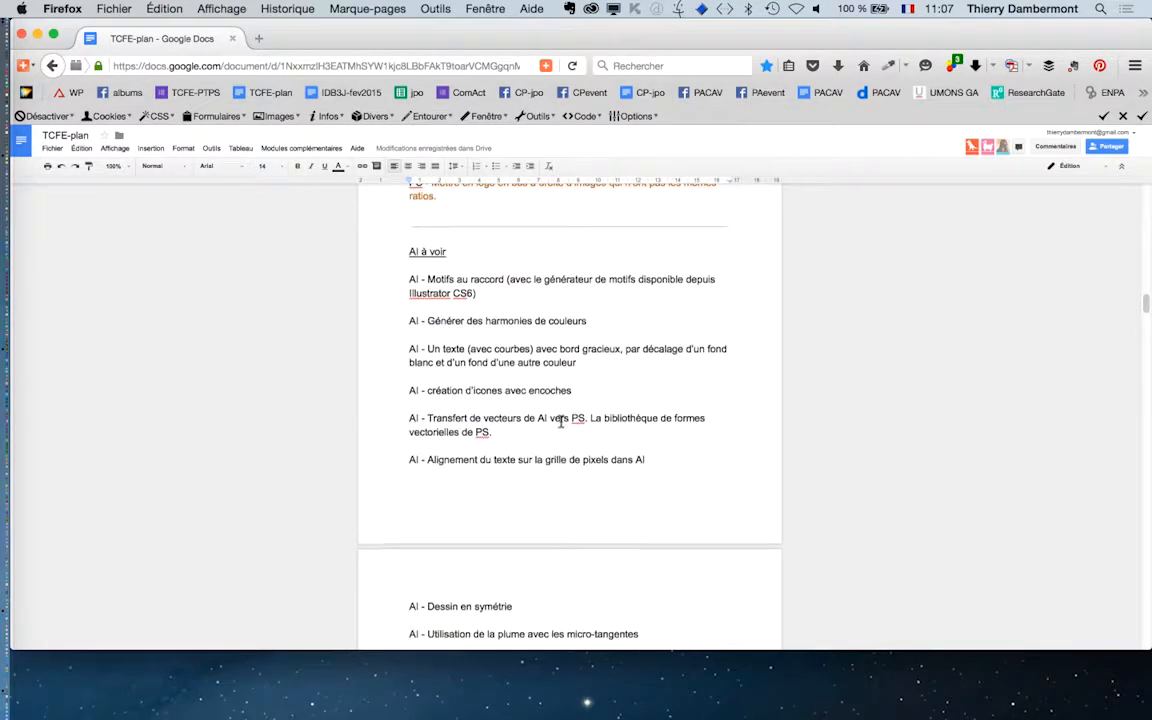
scroll(561, 421, down, 3)
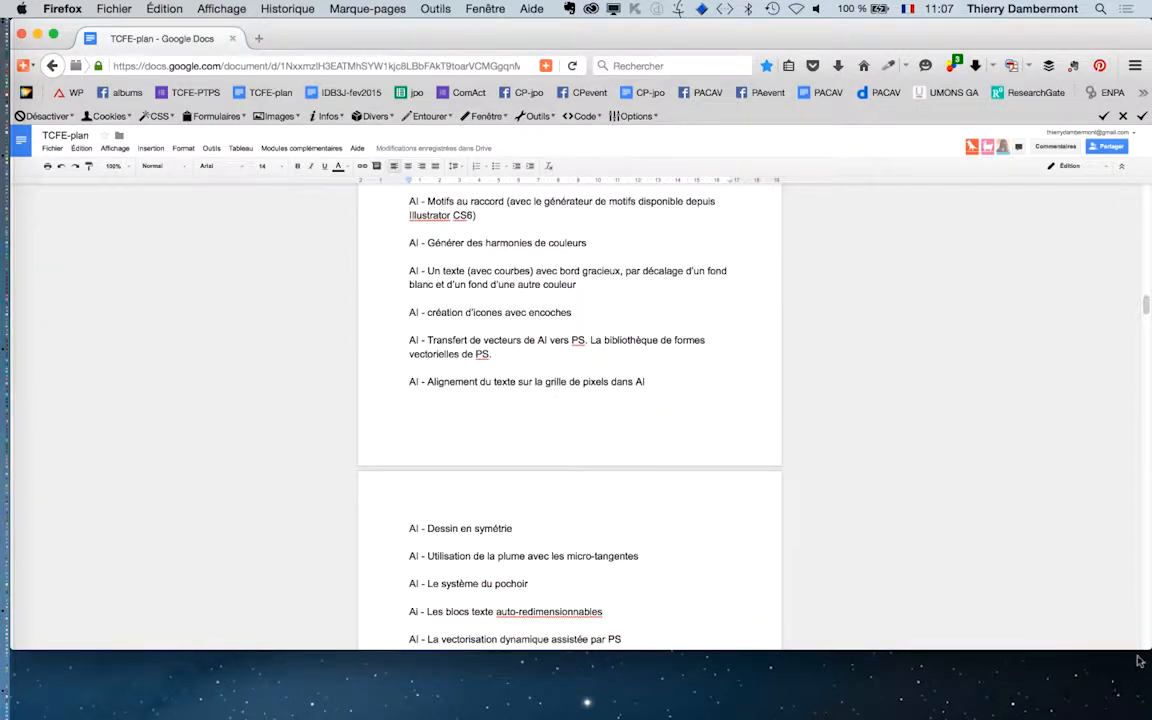
drag(1149, 648, 1148, 707)
scroll(614, 522, up, 2)
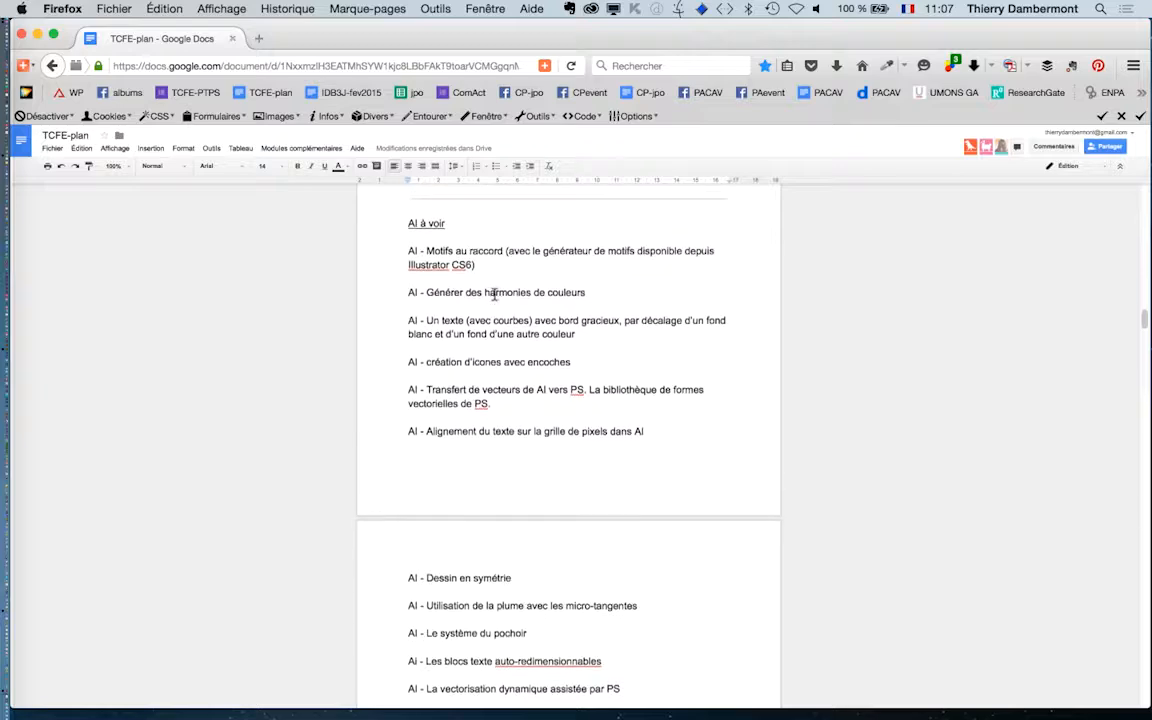
key(super+plus)
key(super+plus)
key(super+plus)
key(super+plus)
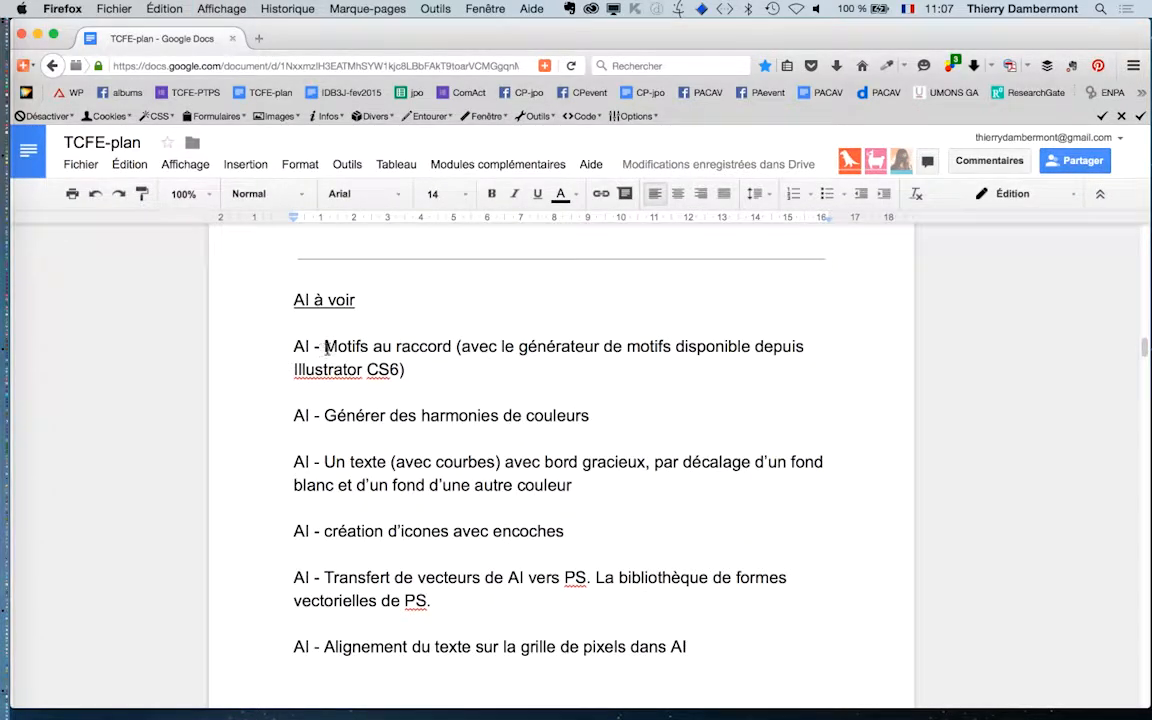
Step: Review the AI entries on motifs au raccord, harmonies de couleurs and texte avec bord gracieux, highlighting each one's text
drag(325, 347, 407, 372)
scroll(561, 463, down, 2)
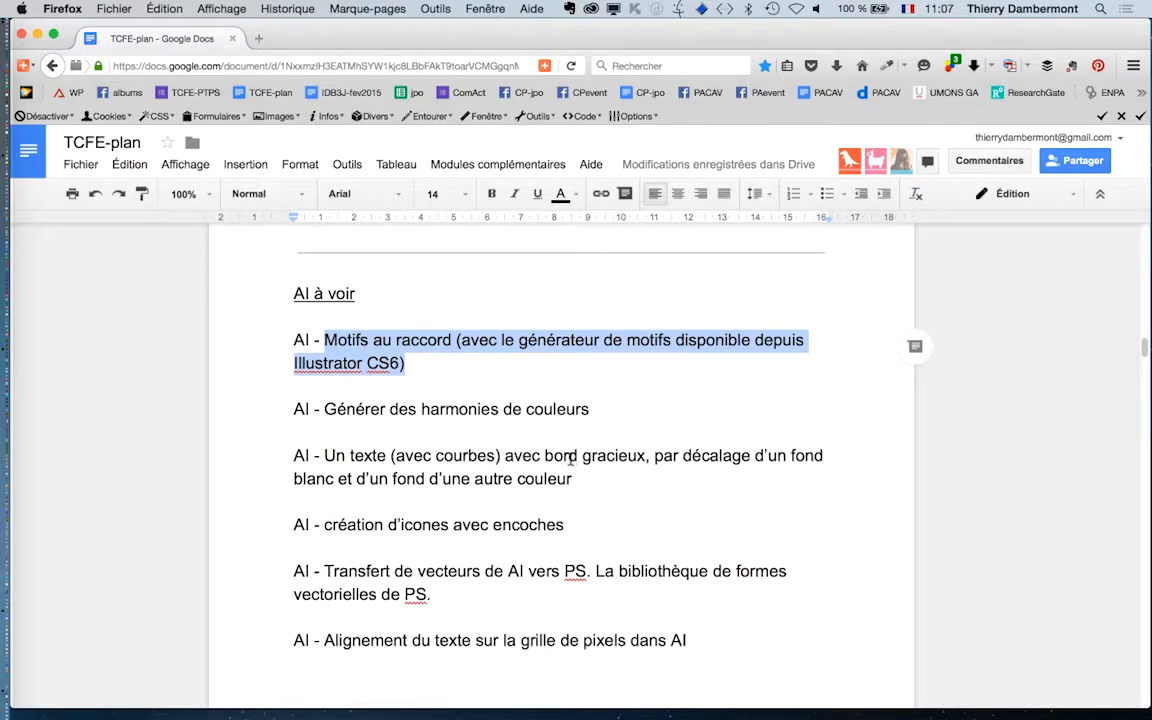
click(424, 324)
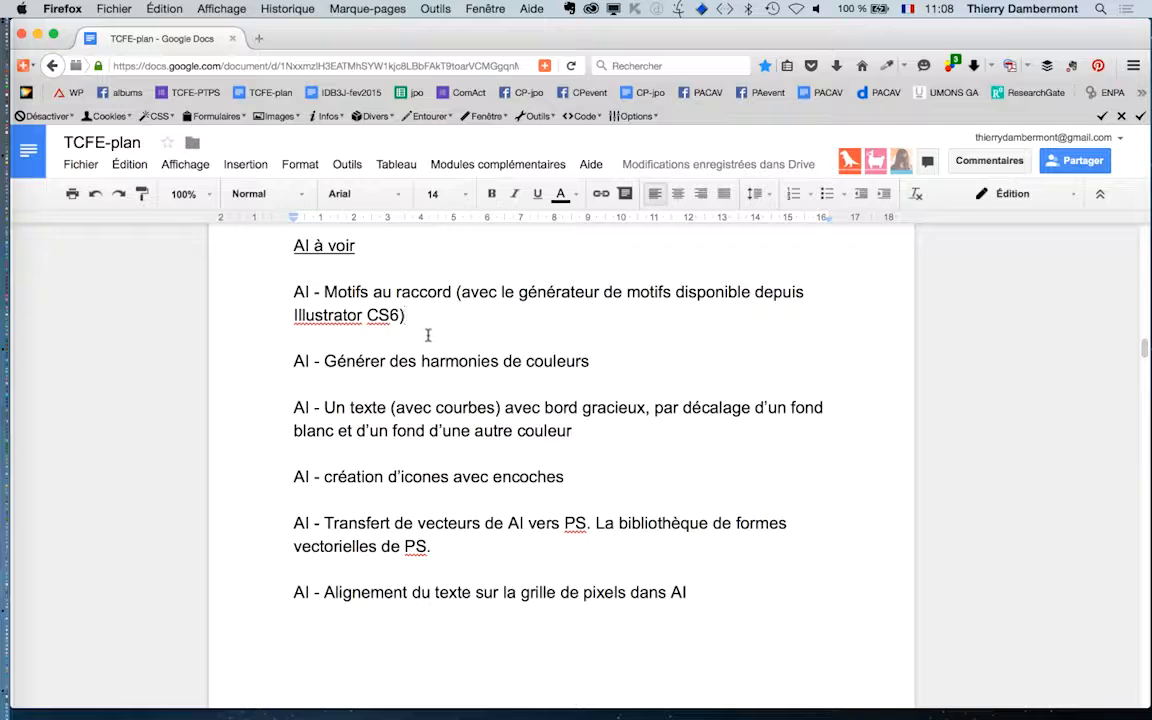
scroll(430, 322, down, 2)
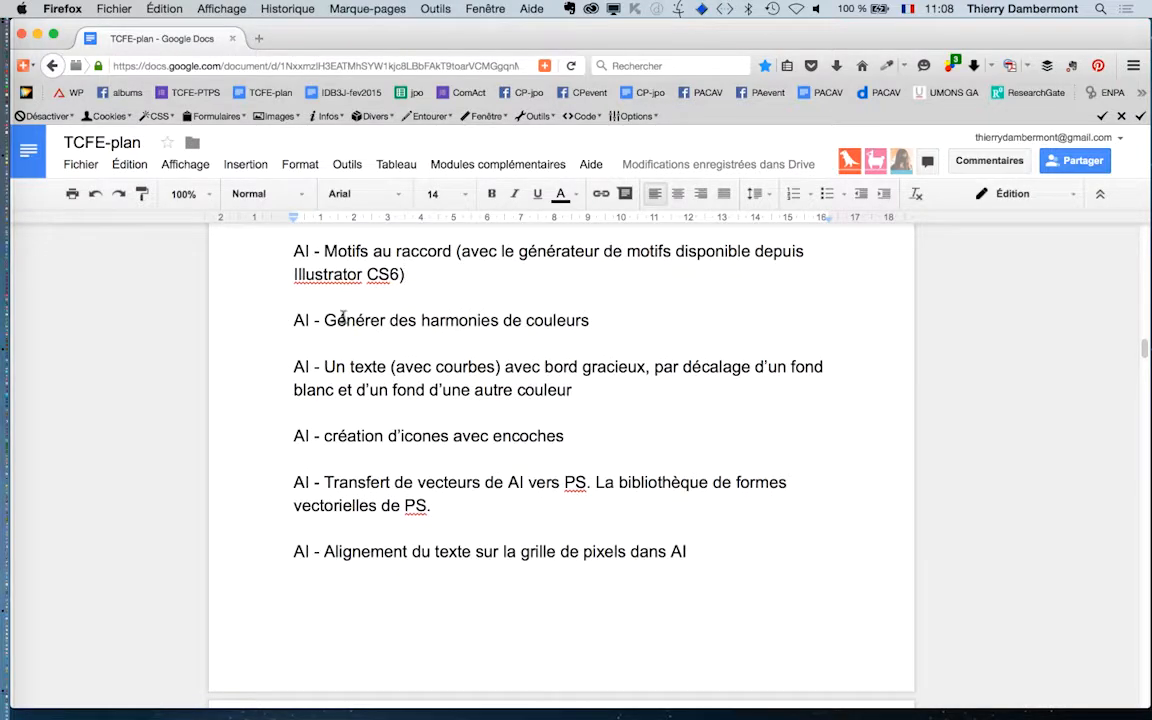
drag(347, 320, 543, 320)
drag(347, 366, 676, 393)
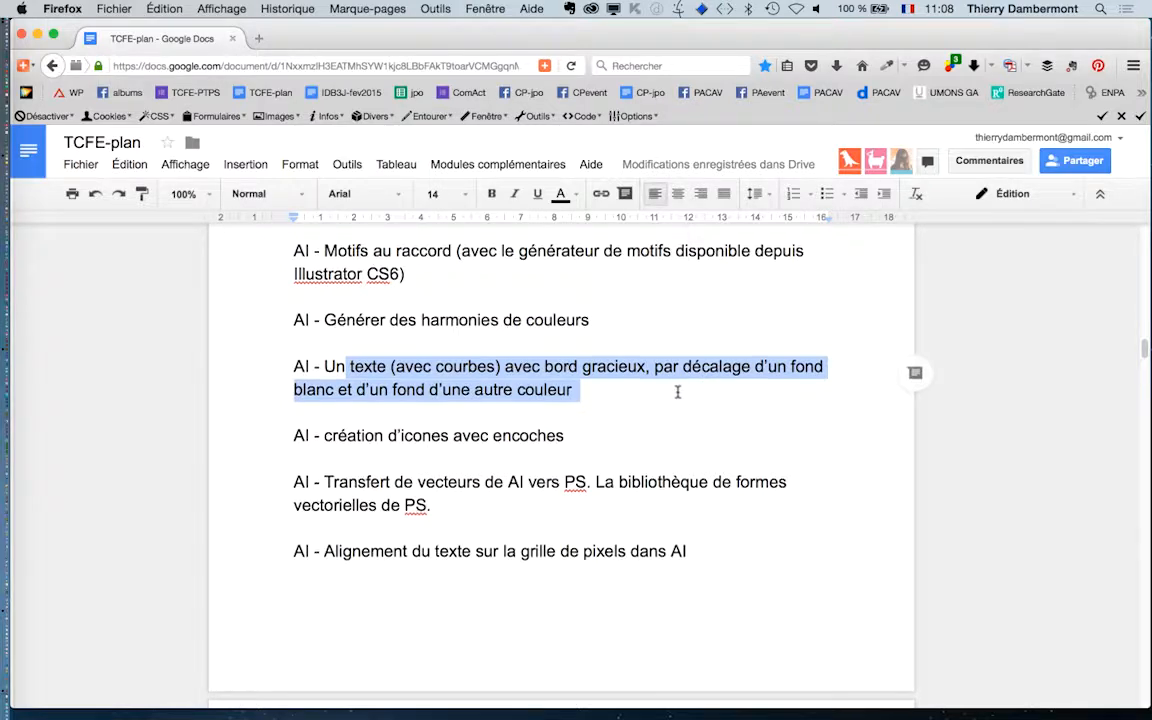
scroll(672, 390, down, 2)
click(375, 331)
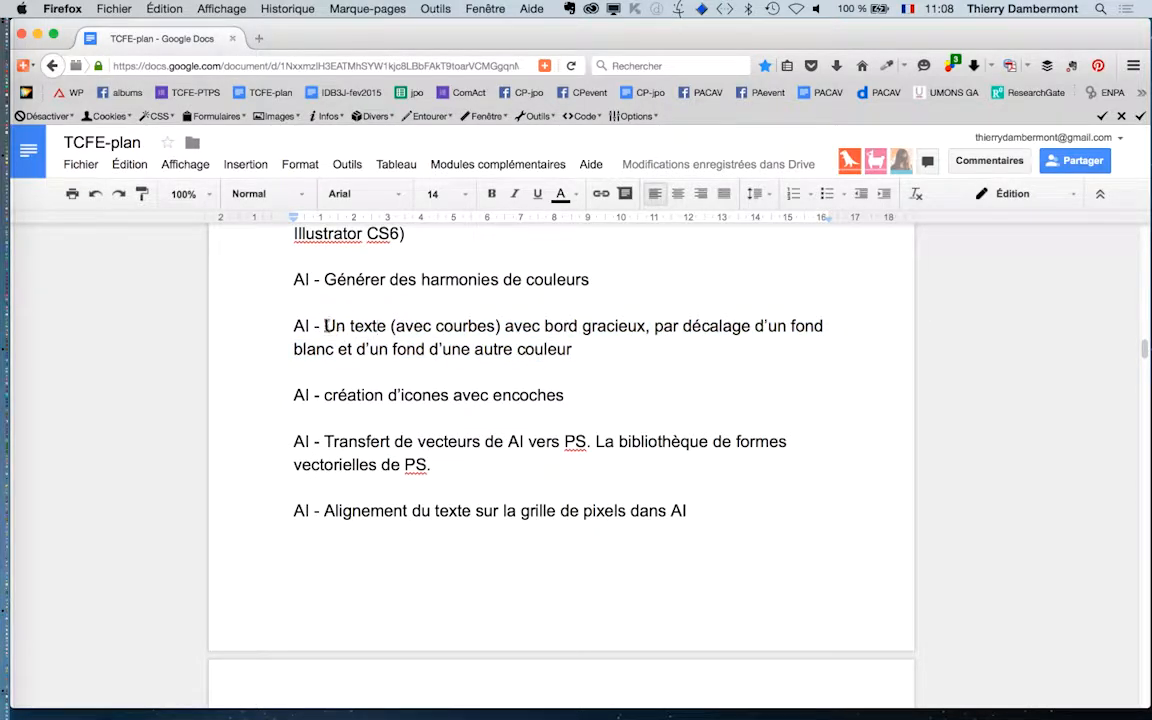
drag(321, 327, 578, 348)
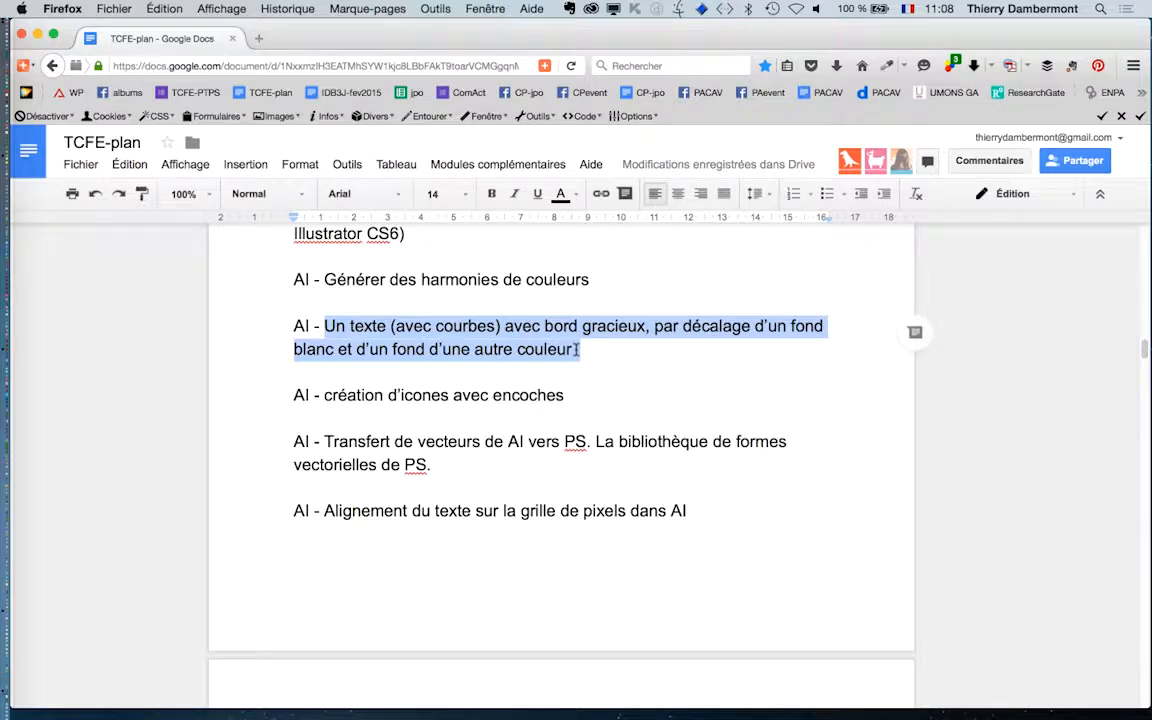
Step: Capitalise the first word of the "AI - création d'icones avec encoches" entry so it reads "Création"
scroll(341, 365, down, 2)
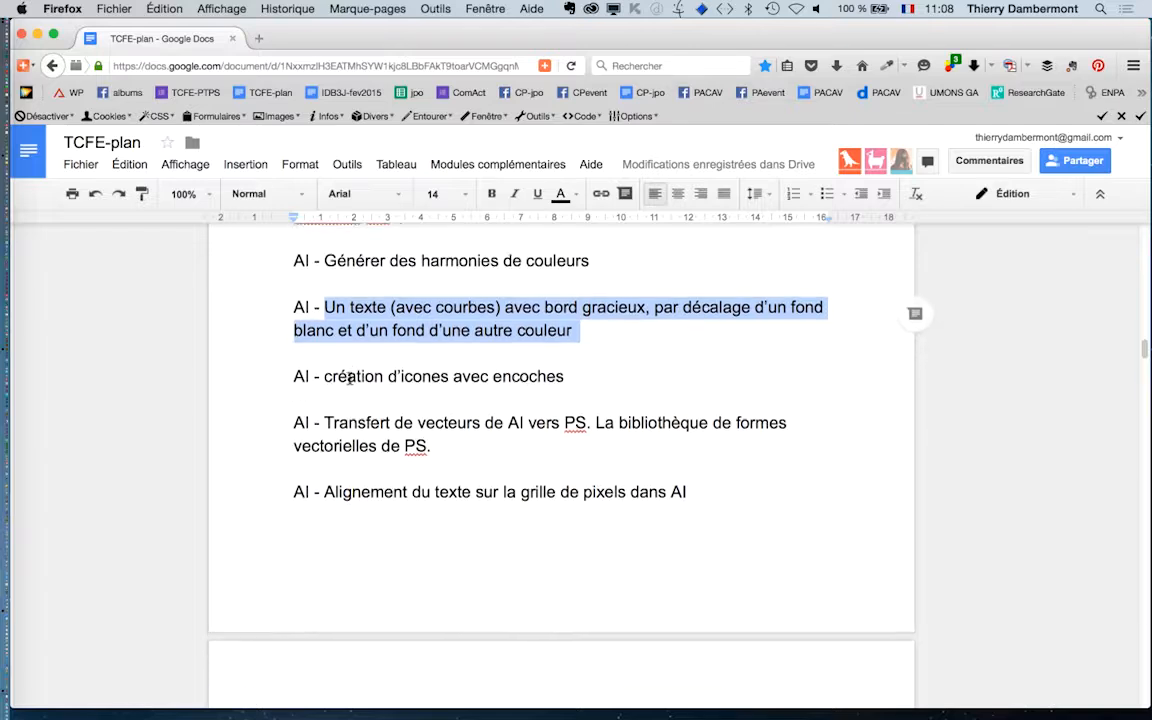
drag(338, 350, 324, 354)
text(C)
double_click(587, 354)
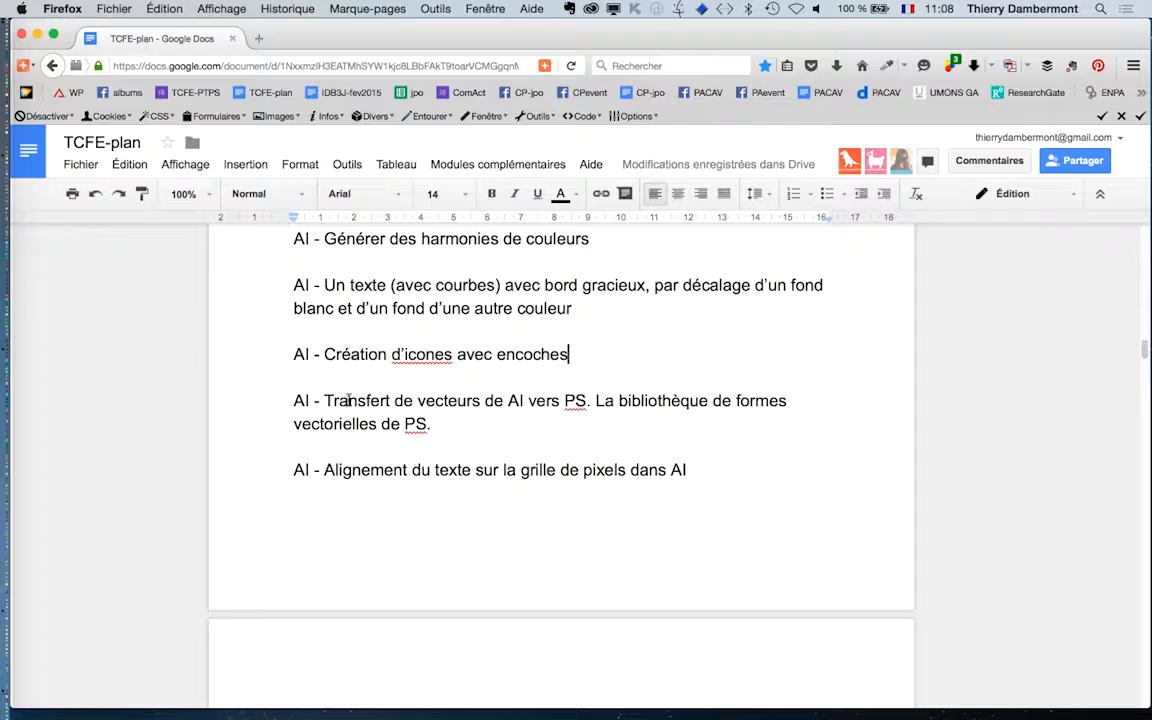
Step: Review the AI entries on transferring vectors to PS and aligning text to the pixel grid, highlighting each one's text
drag(348, 401, 506, 416)
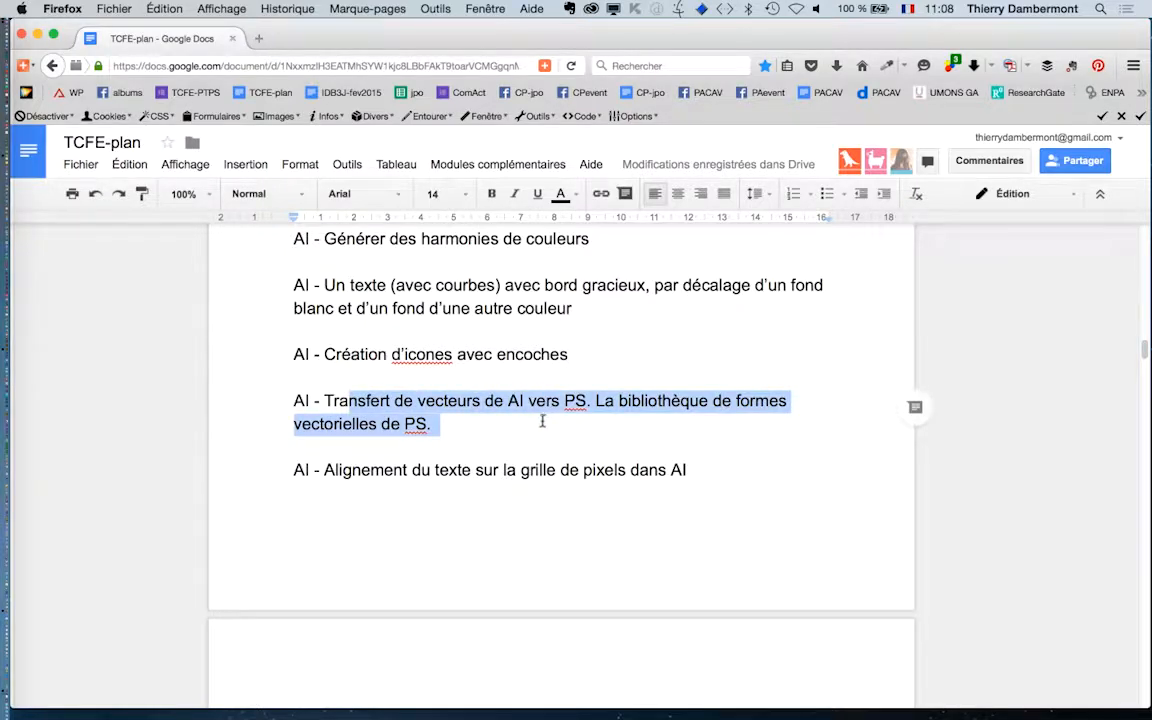
scroll(540, 420, down, 2)
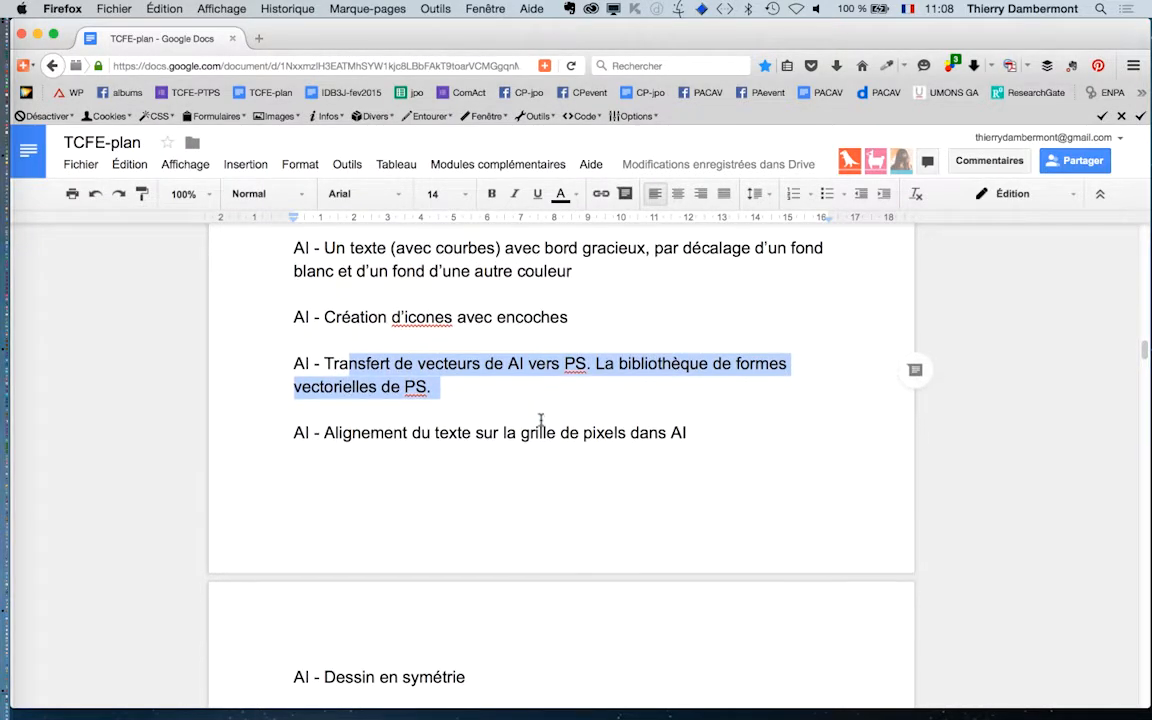
scroll(536, 418, down, 2)
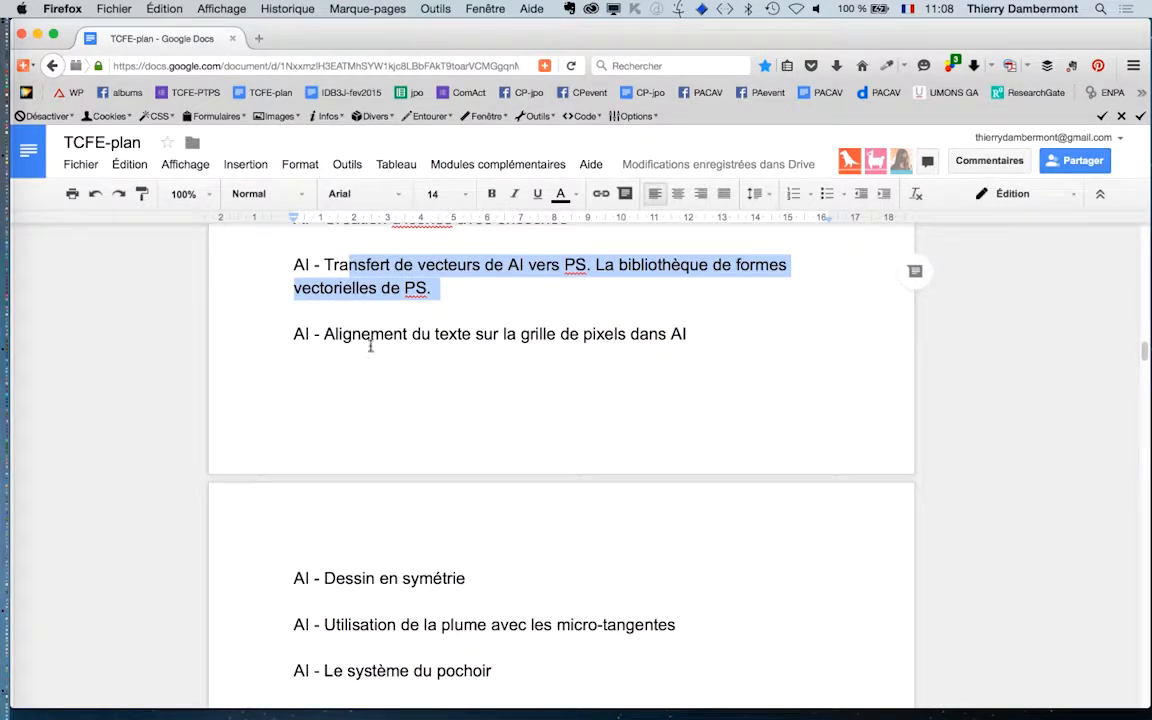
drag(352, 334, 676, 337)
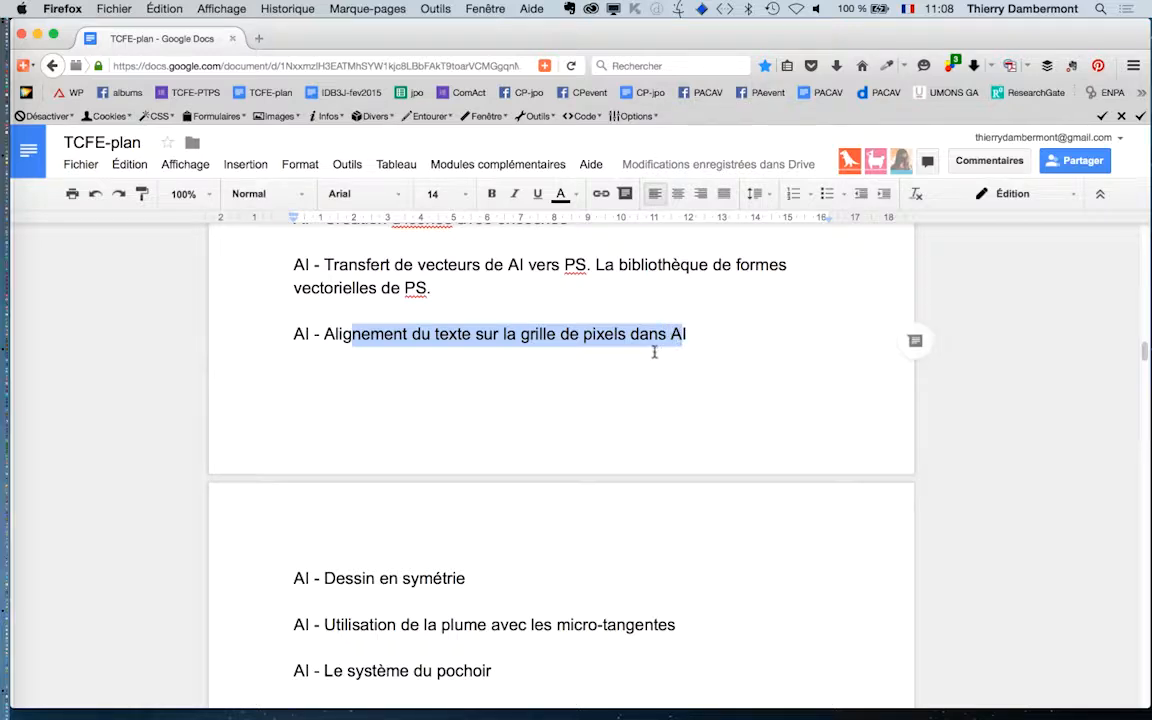
scroll(654, 352, down, 3)
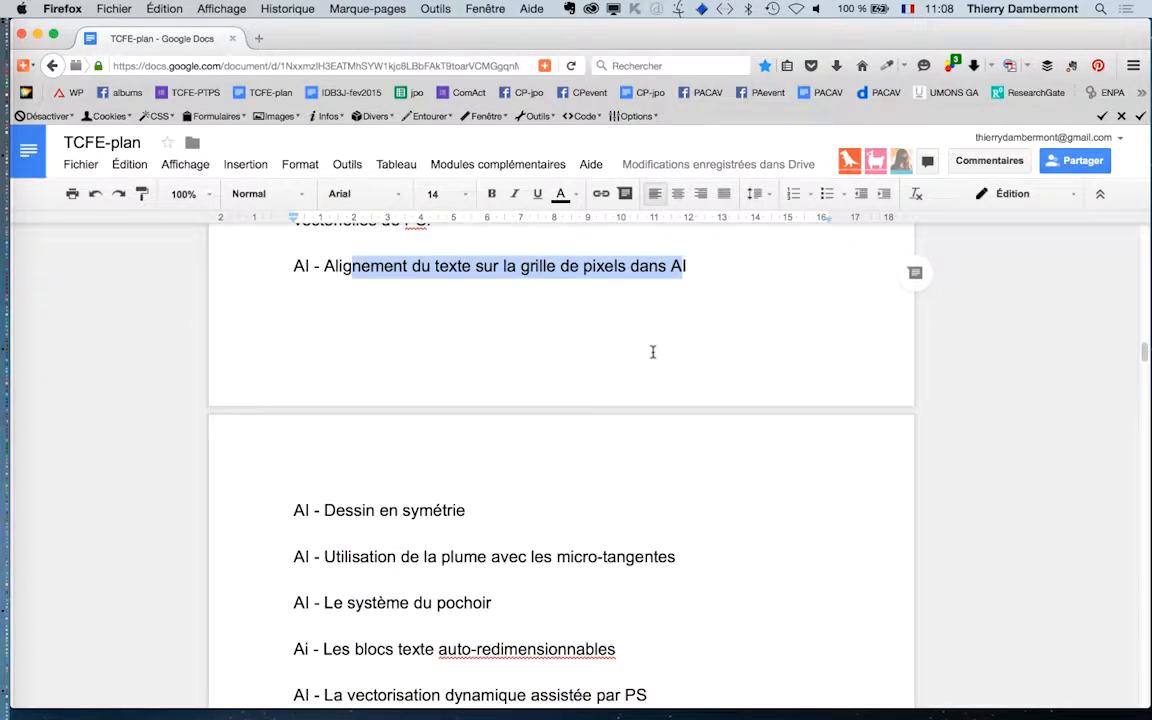
Step: Review the AI entries from "Dessin en symétrie" through "La vectorisation dynamique assistée par PS", highlighting each one's text
scroll(652, 352, down, 5)
drag(352, 388, 444, 380)
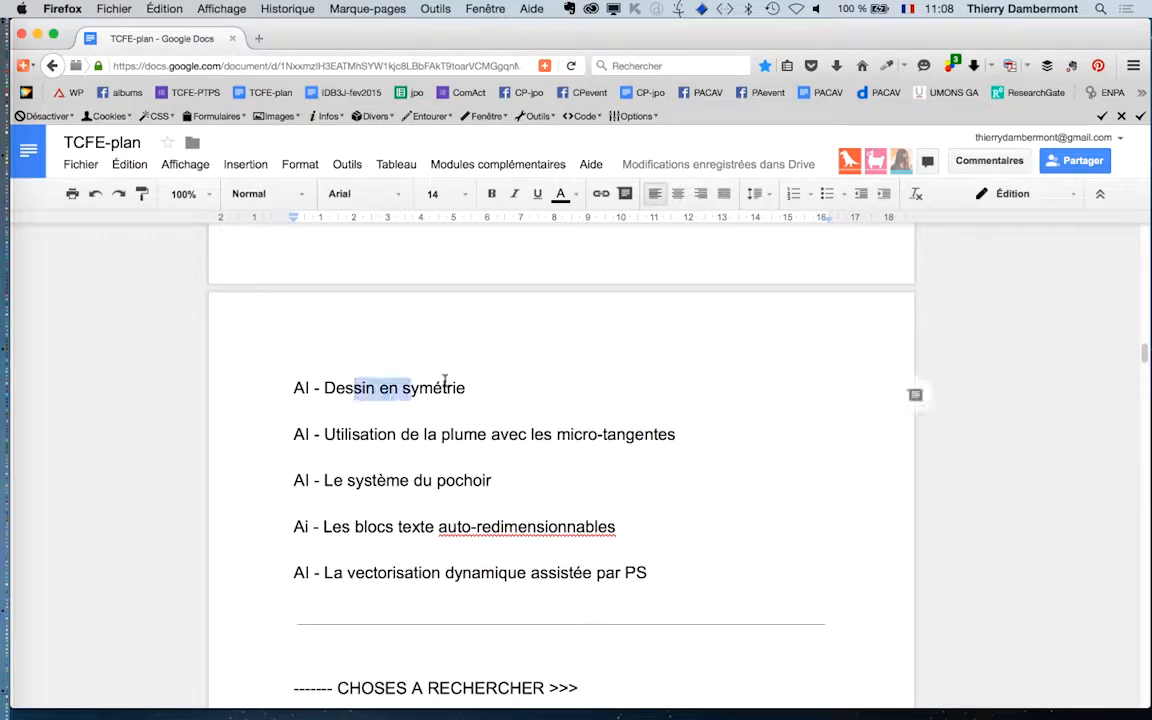
drag(360, 434, 629, 428)
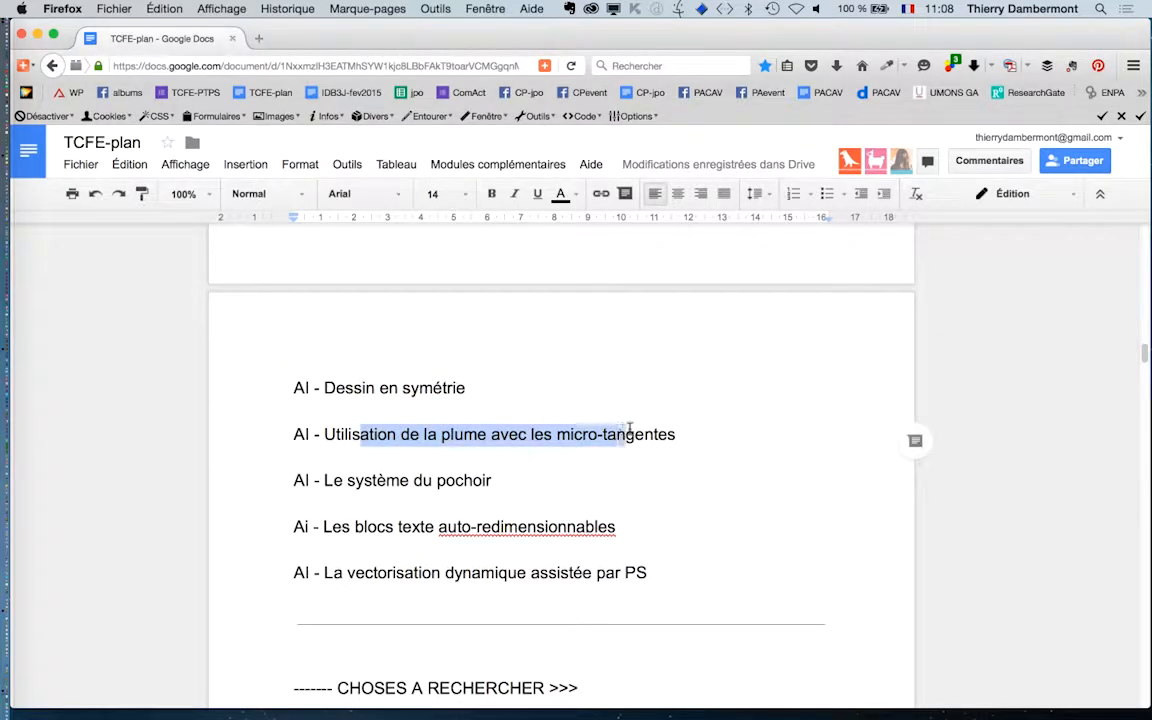
scroll(652, 467, down, 4)
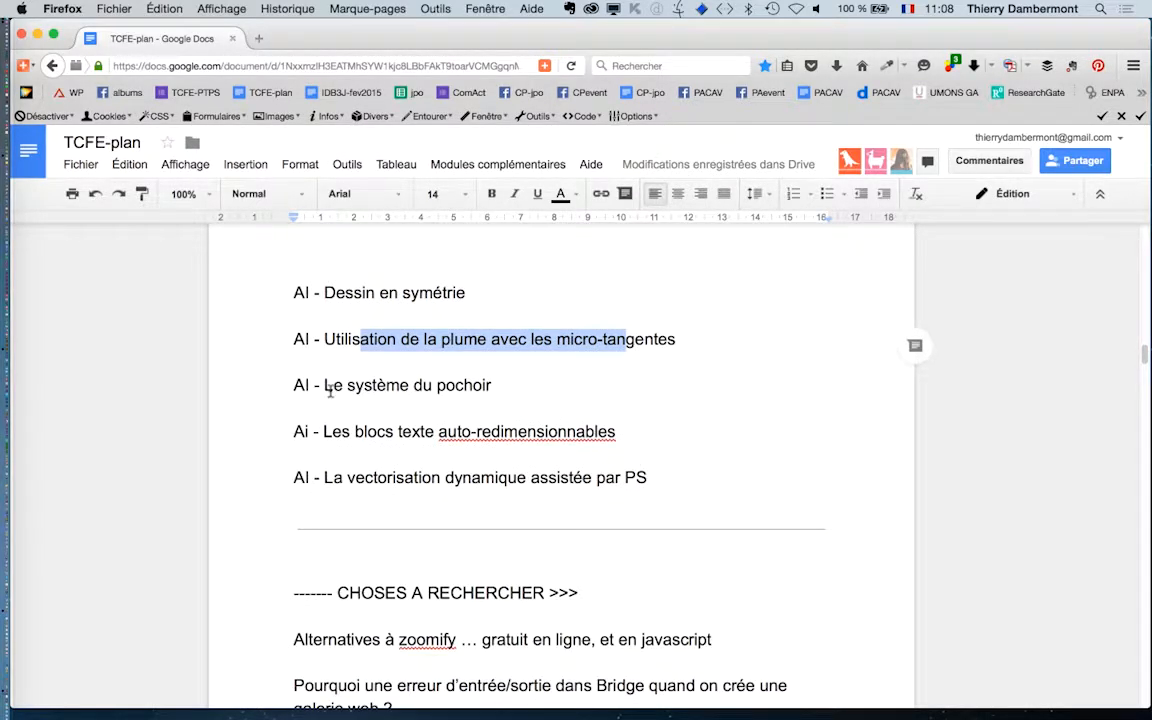
drag(330, 386, 486, 384)
drag(340, 432, 580, 430)
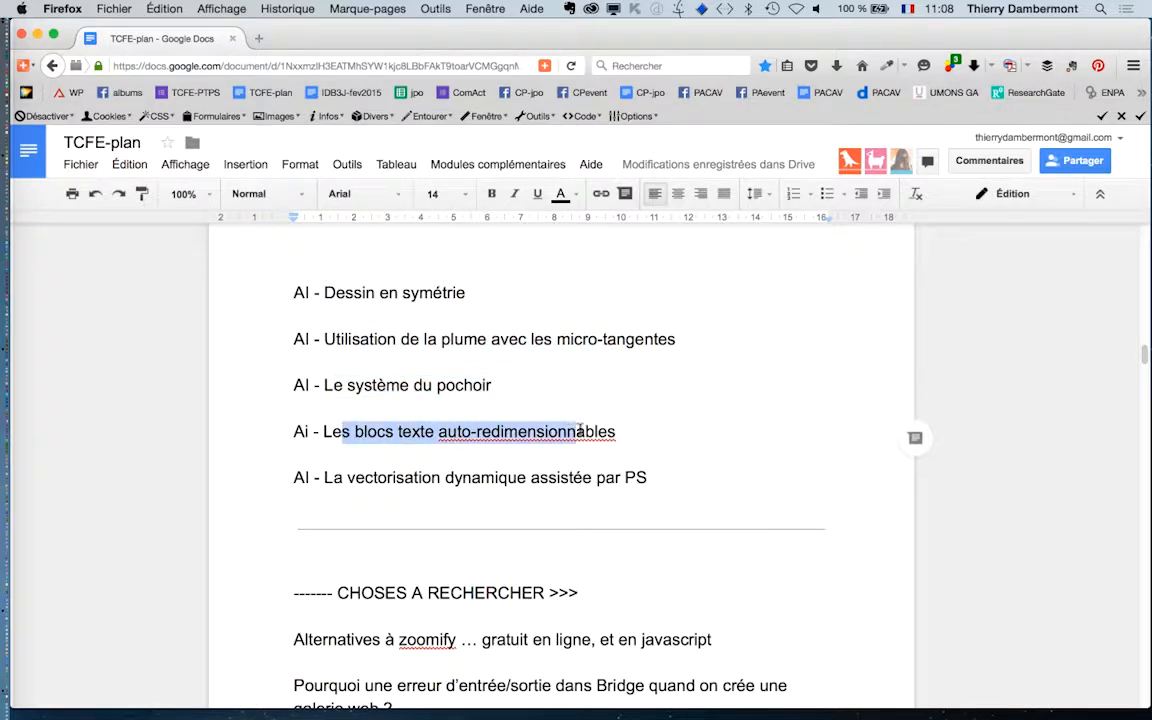
scroll(575, 492, down, 3)
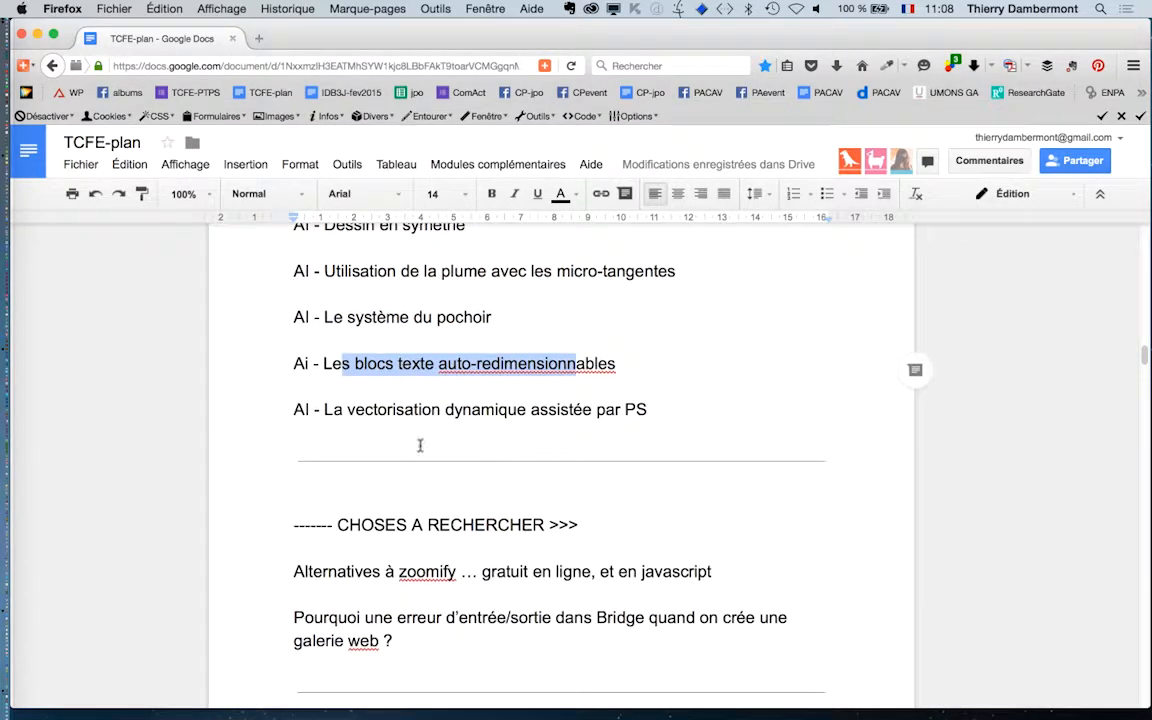
drag(340, 418, 650, 416)
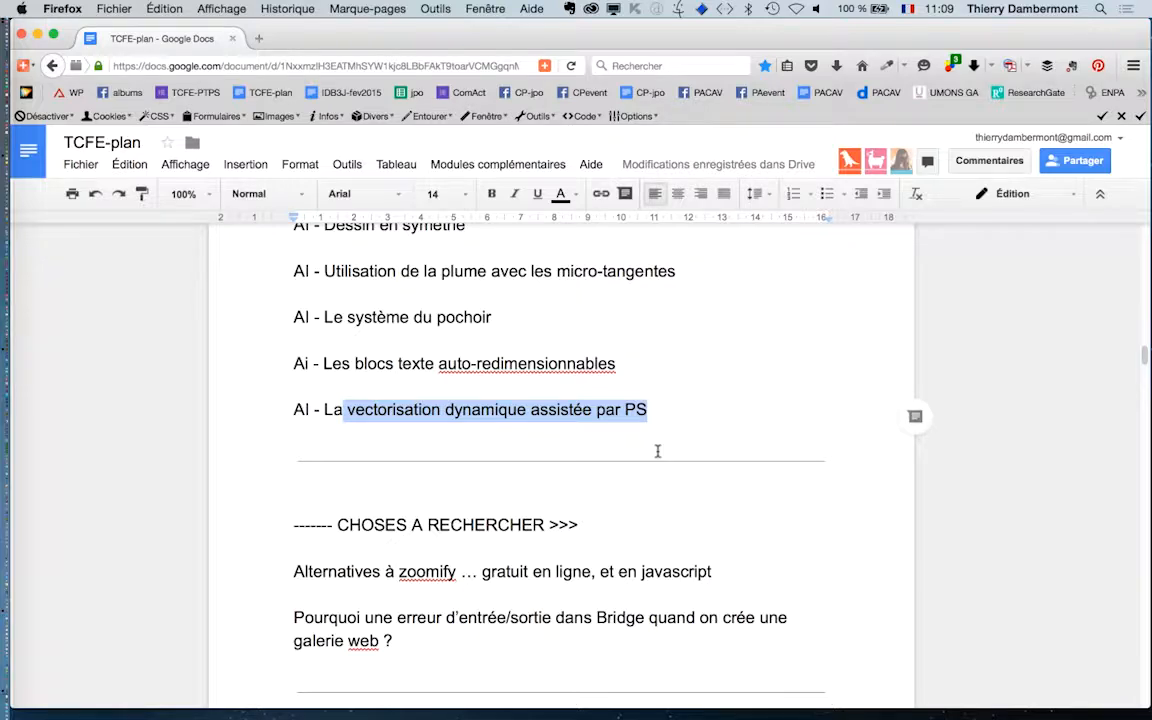
Step: Insert a new "AI -" entry followed by a blank line directly above "Motifs au raccord" in the "AI à voir" list
scroll(622, 437, up, 3)
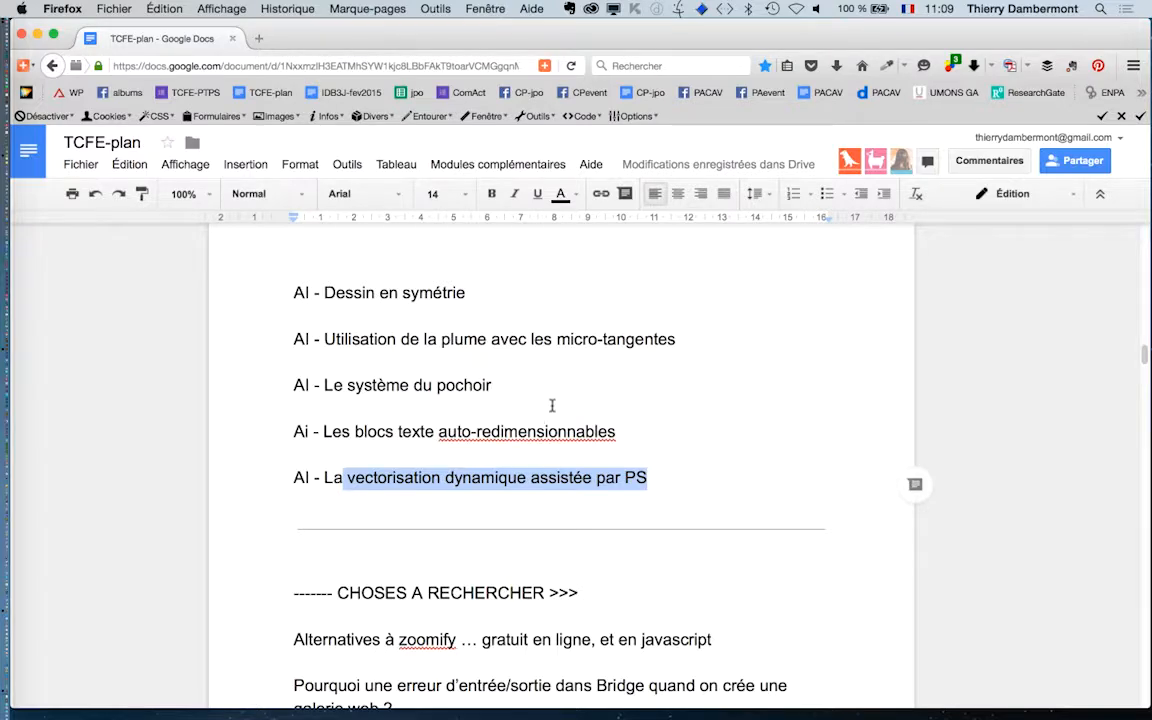
scroll(562, 420, up, 10)
scroll(563, 432, up, 2)
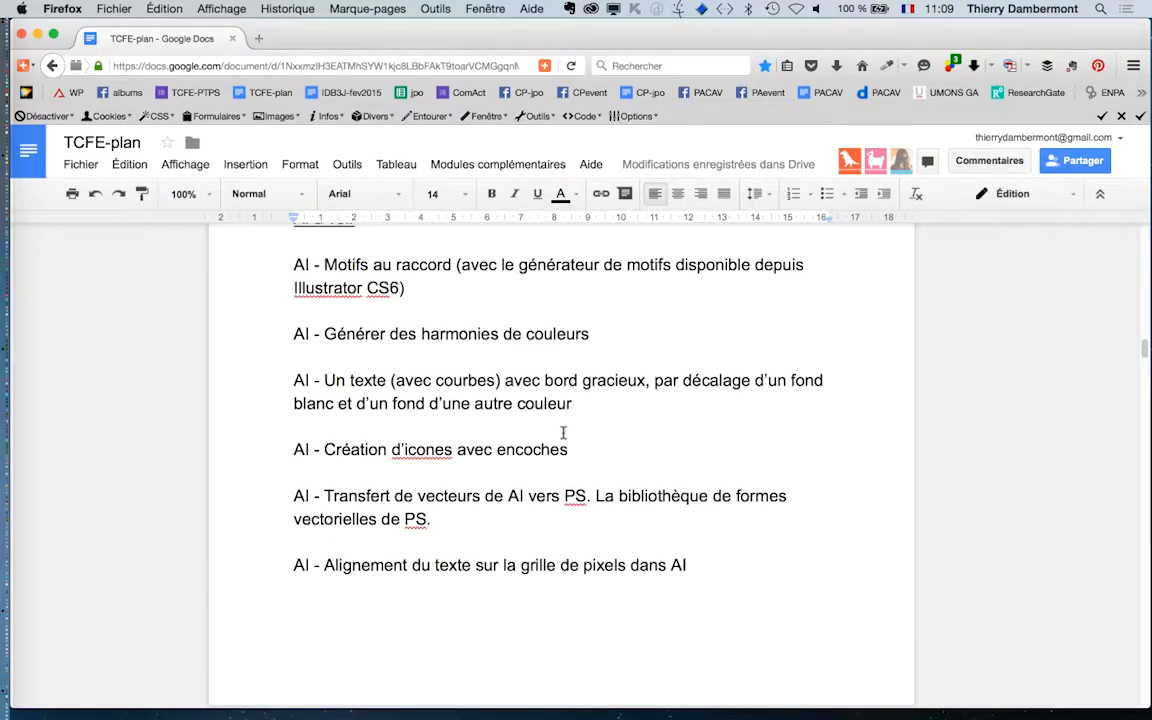
scroll(558, 440, up, 3)
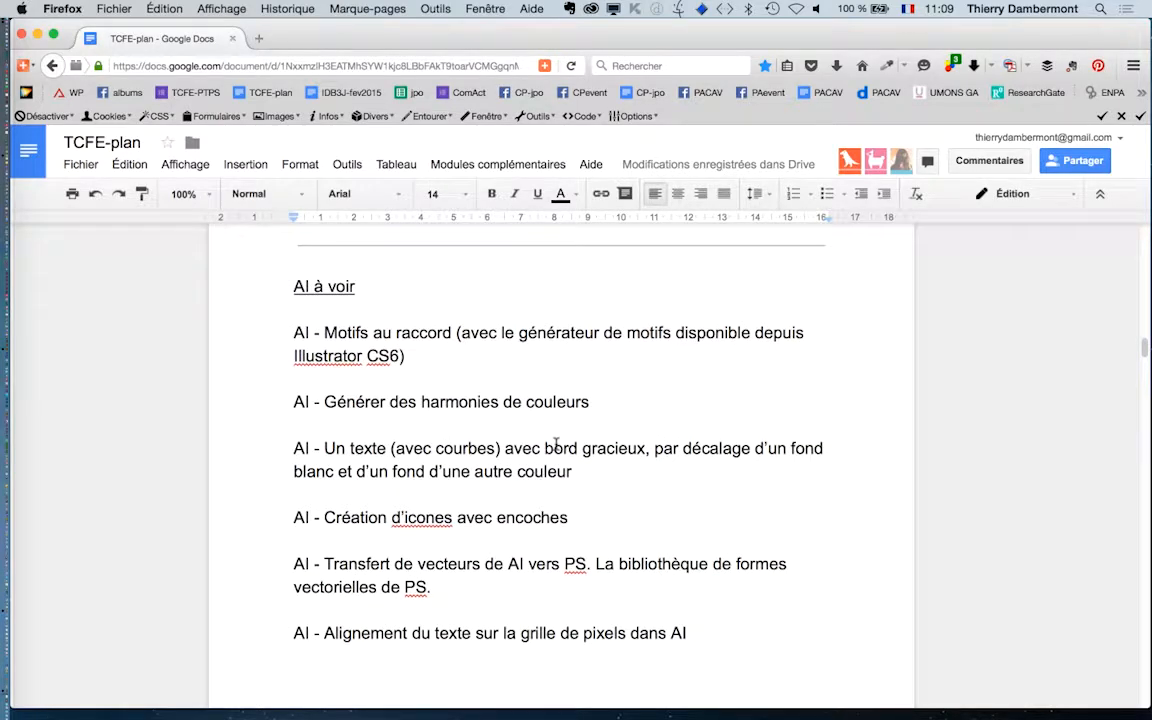
click(340, 310)
key(Return)
text(AI)
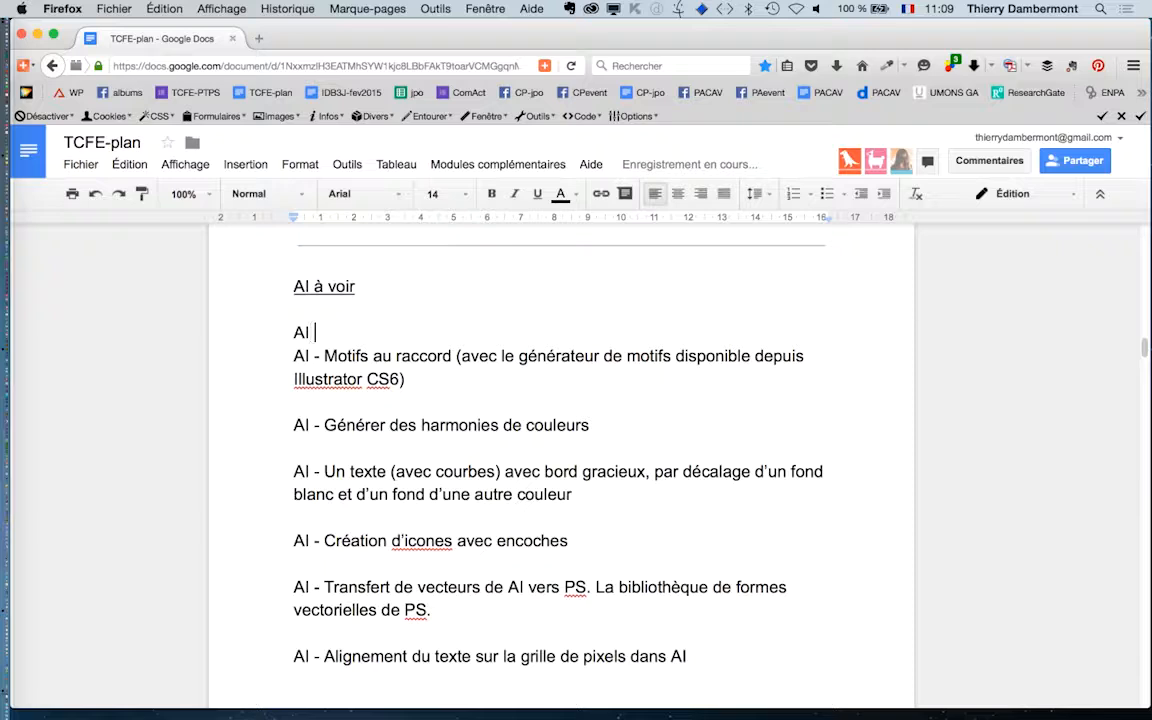
text( -)
key(Return)
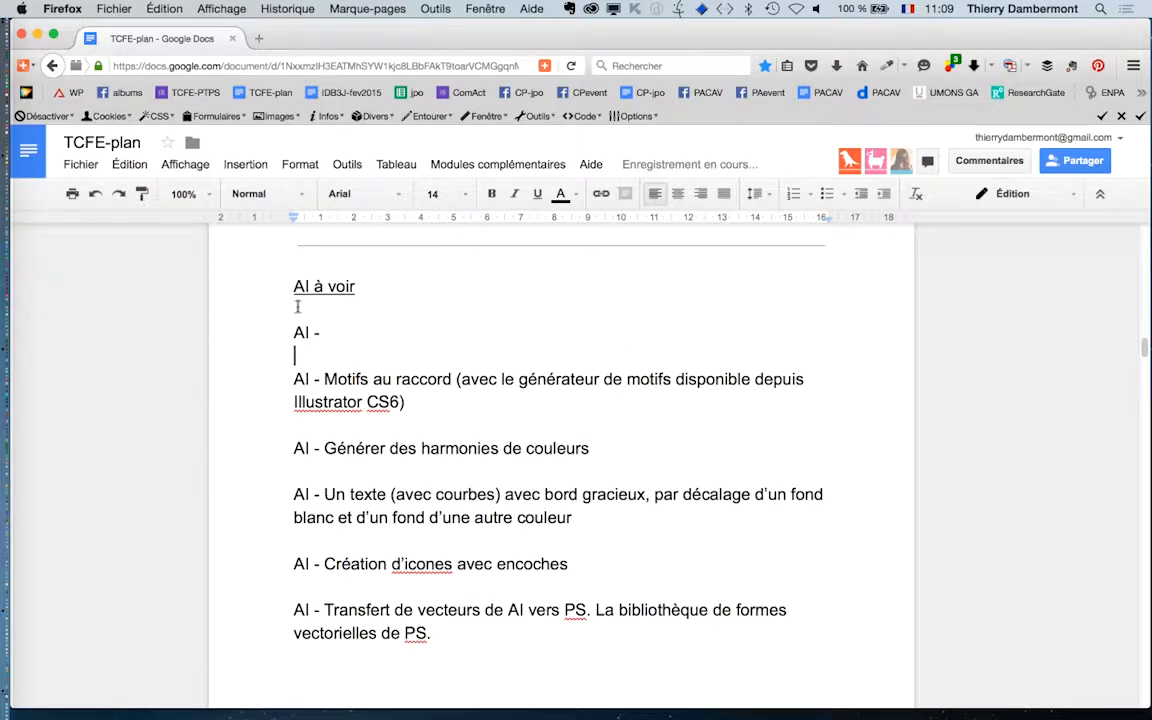
Step: Complete the new AI entry with the text "le fonctionnement de la palette Aspect sur des vecteurs AI"
click(378, 327)
text(le fonctionnement de )
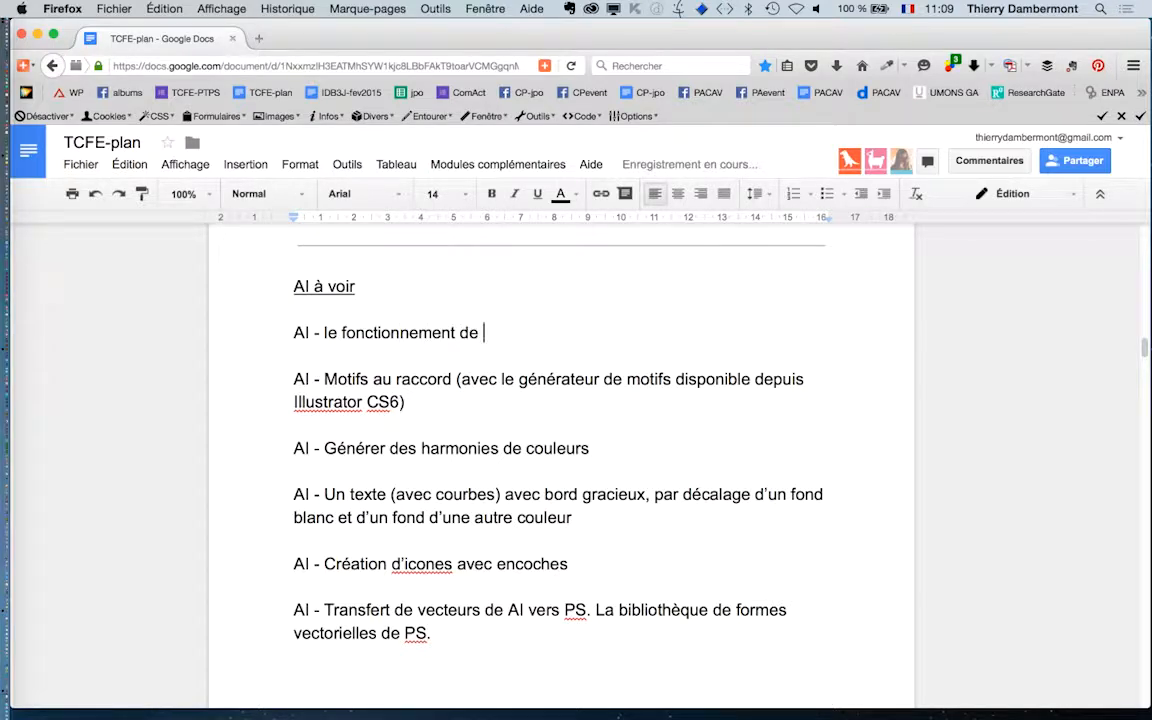
text(la palette Aspe)
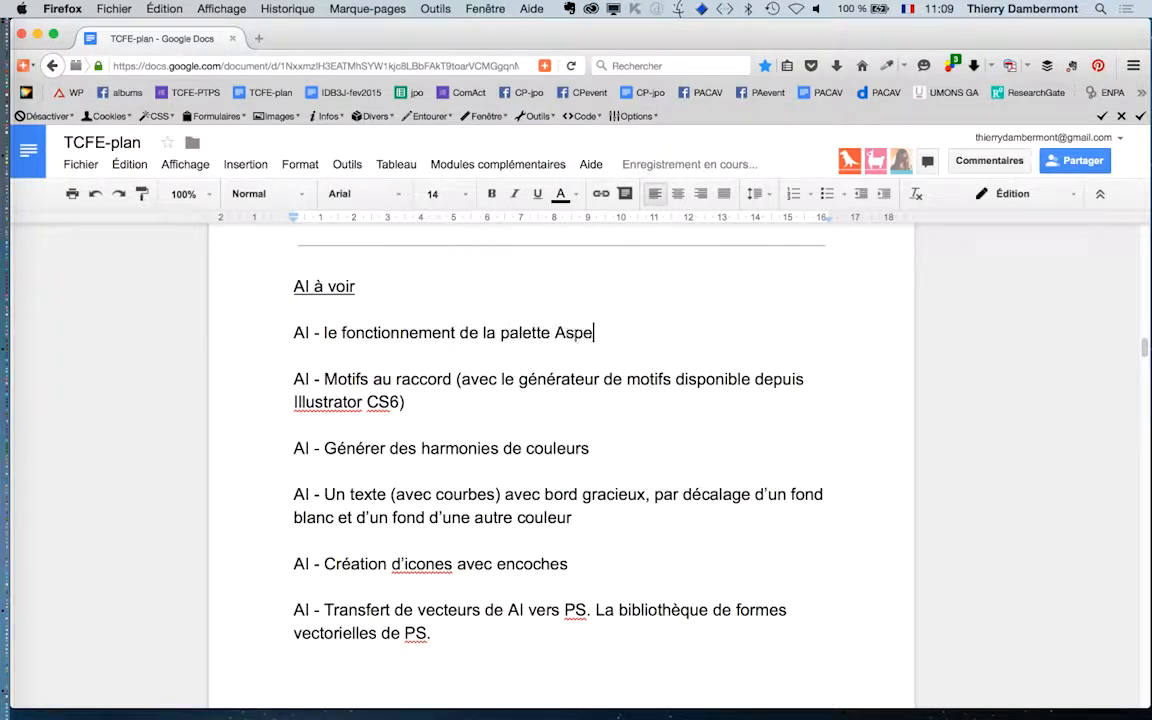
text(ct sur des vecteur)
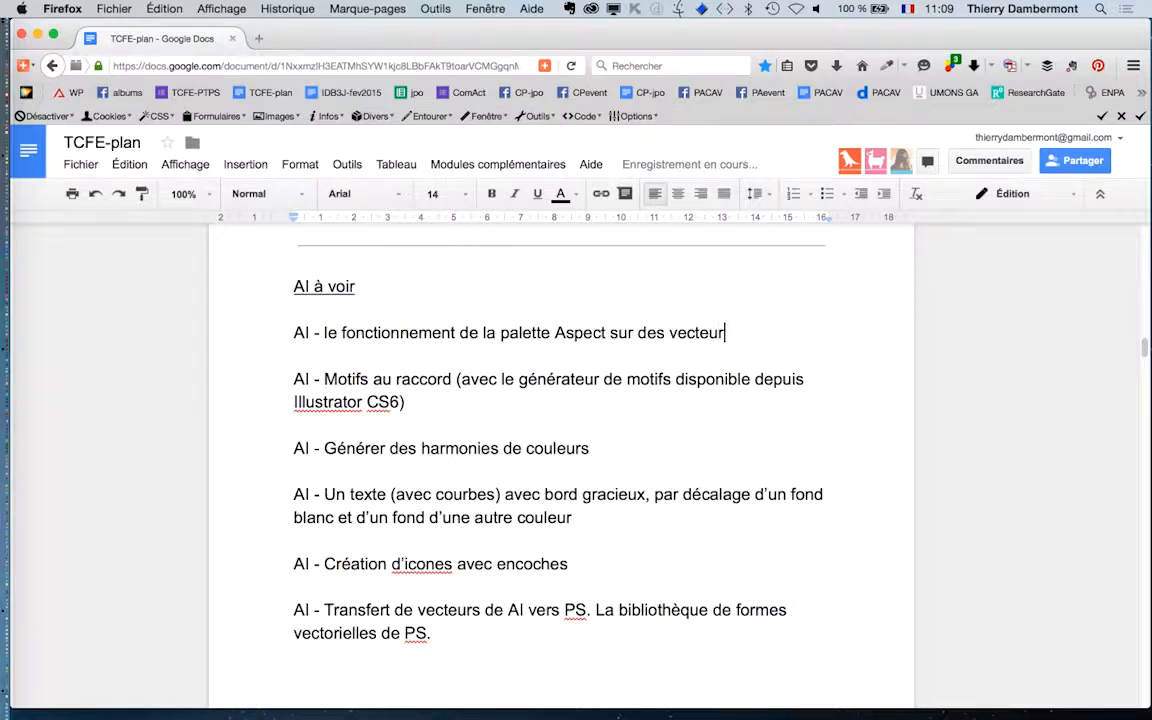
text(s)
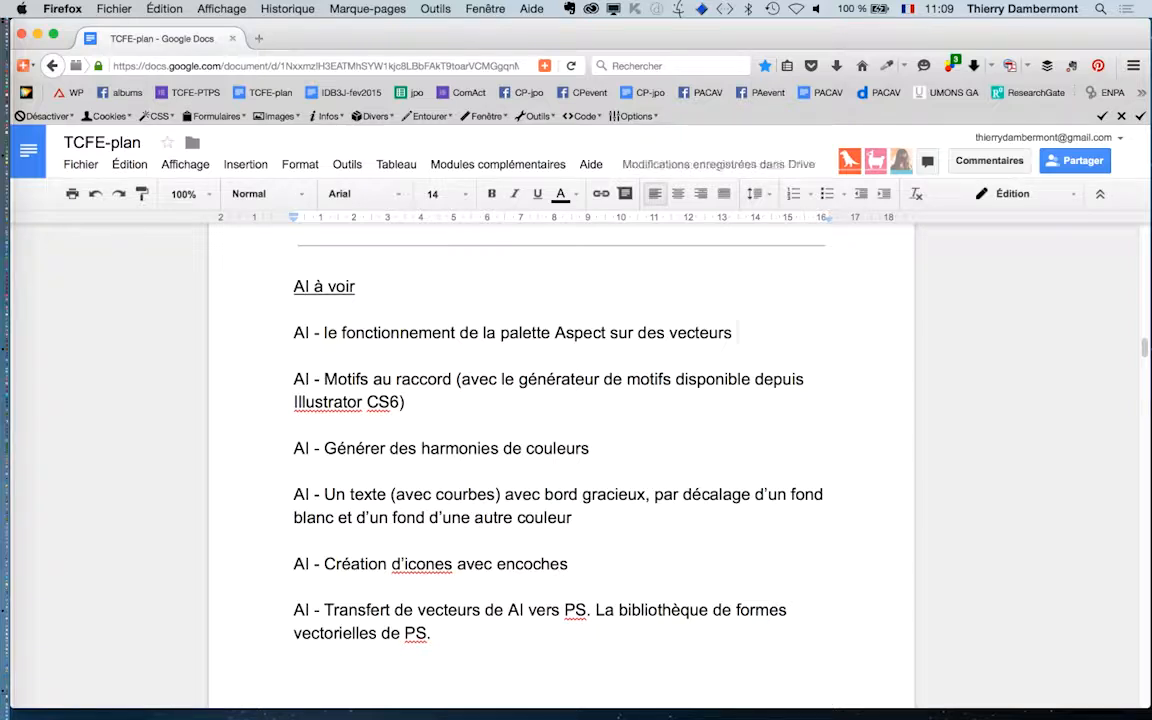
text( AI)
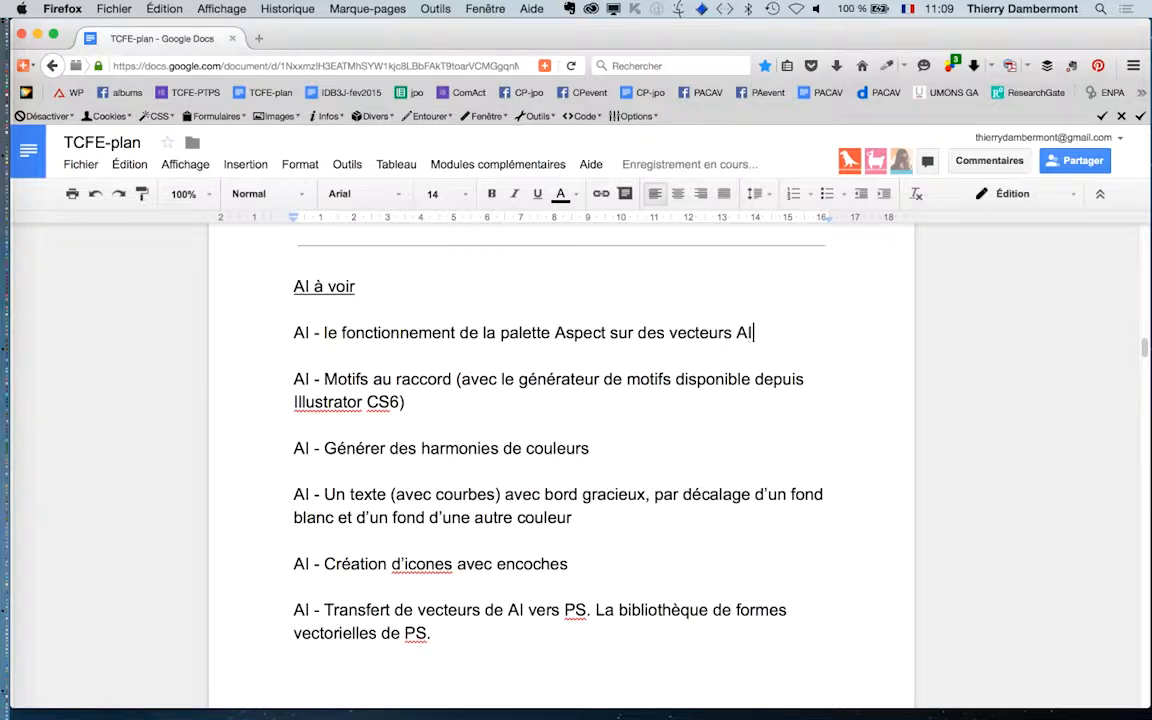
Step: Insert another "AI -" entry with a blank line after it, directly under the "AI à voir" heading
click(339, 316)
key(Return)
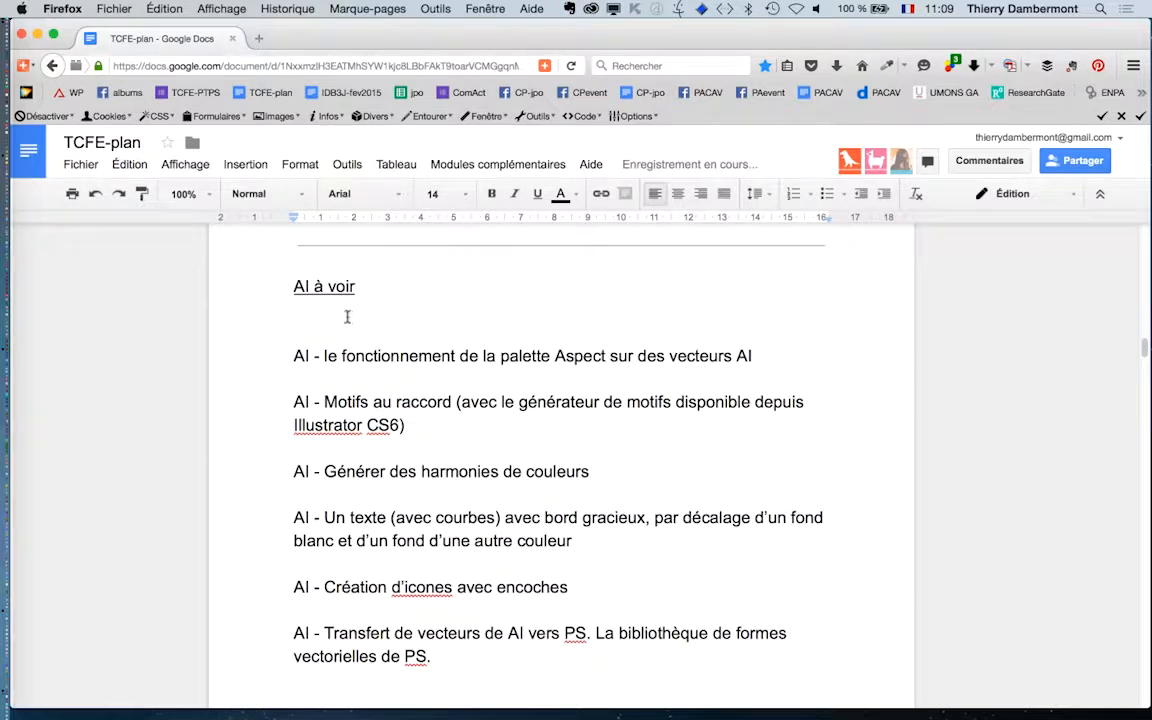
text(AI)
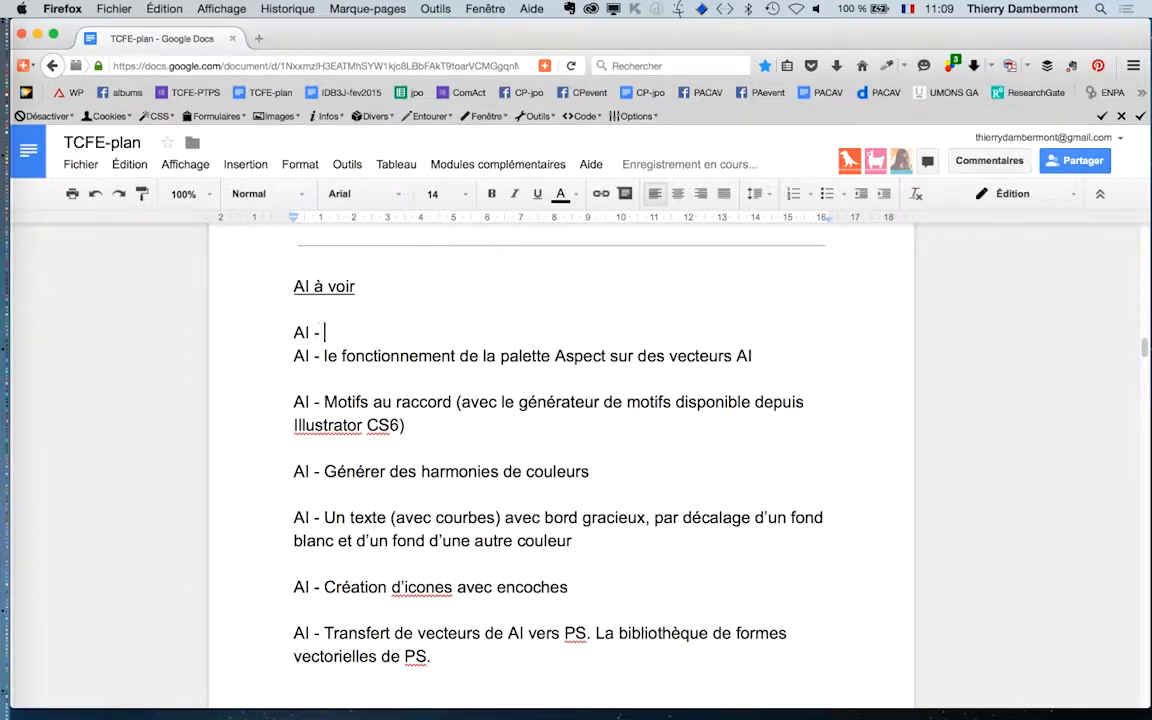
text( -)
key(Return)
Step: Capitalise the first word of the palette Aspect entry so it reads "Le"
click(325, 377)
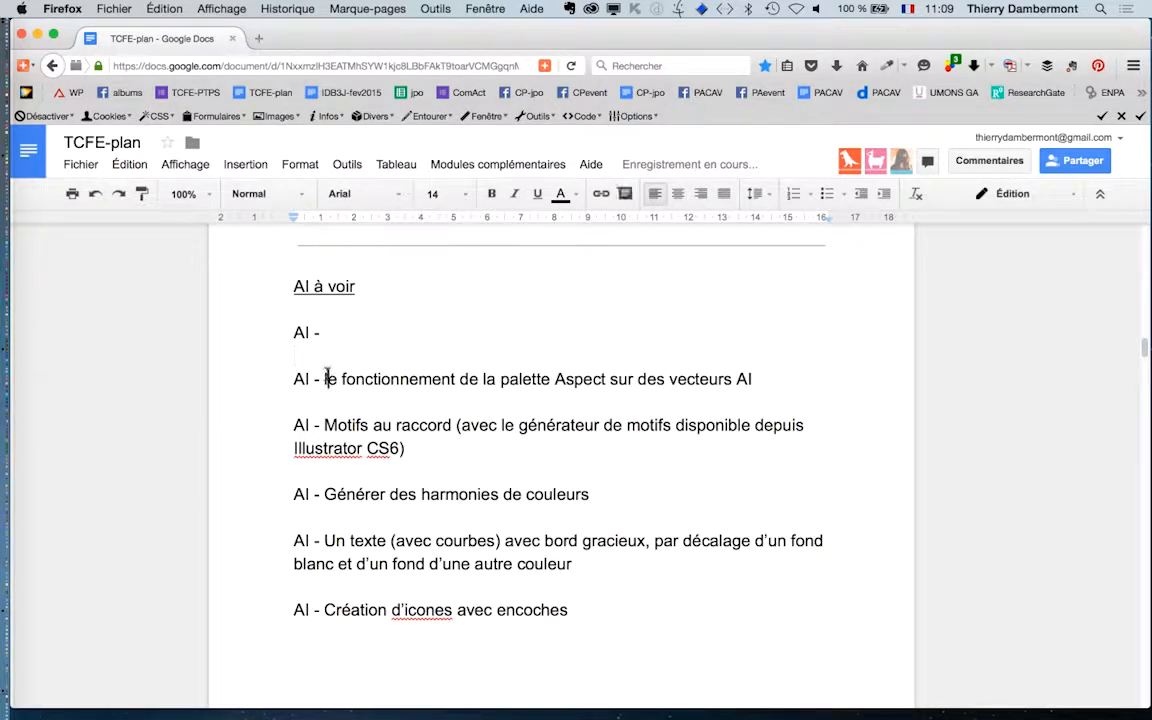
key(Delete)
text(L)
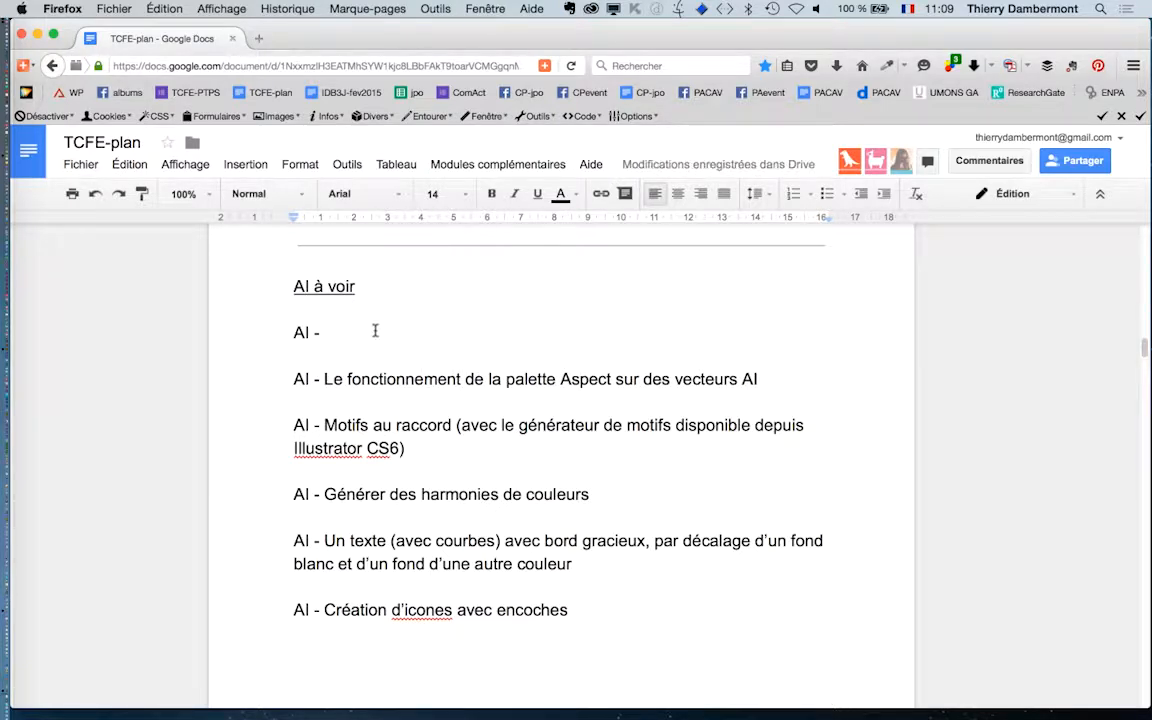
Step: Complete the first AI entry with the text "La différence entre les vecteurs réels et les effets spéciaux"
text(La diffé)
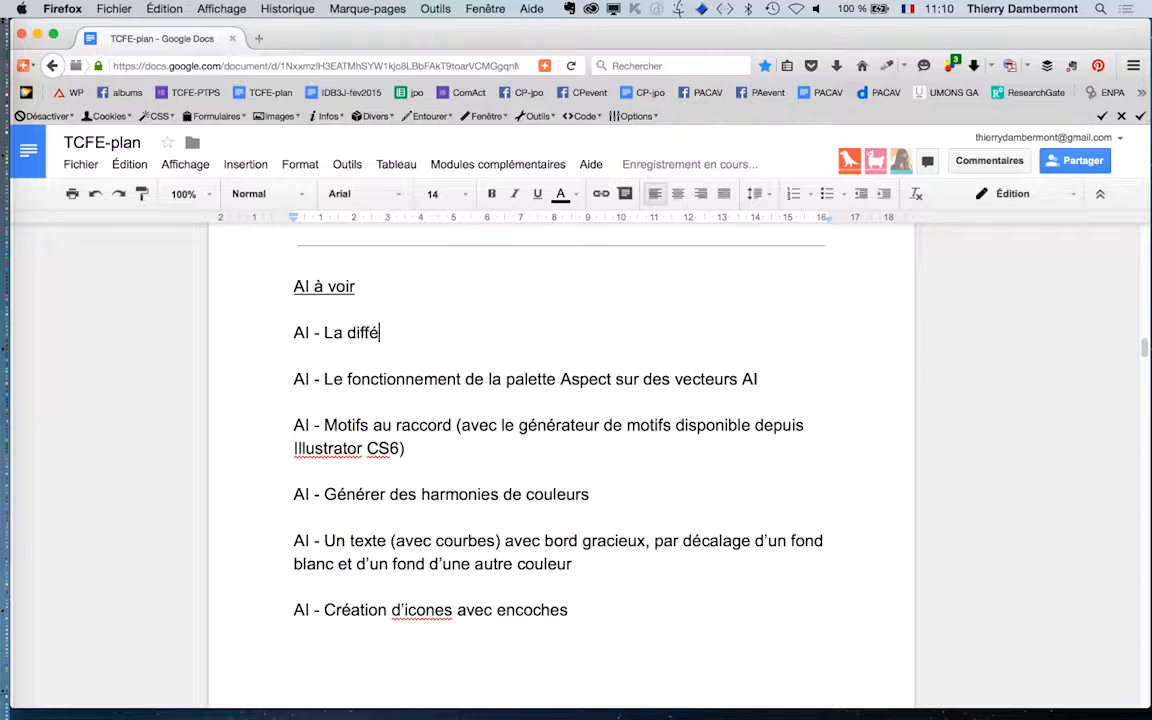
text(rence entre les )
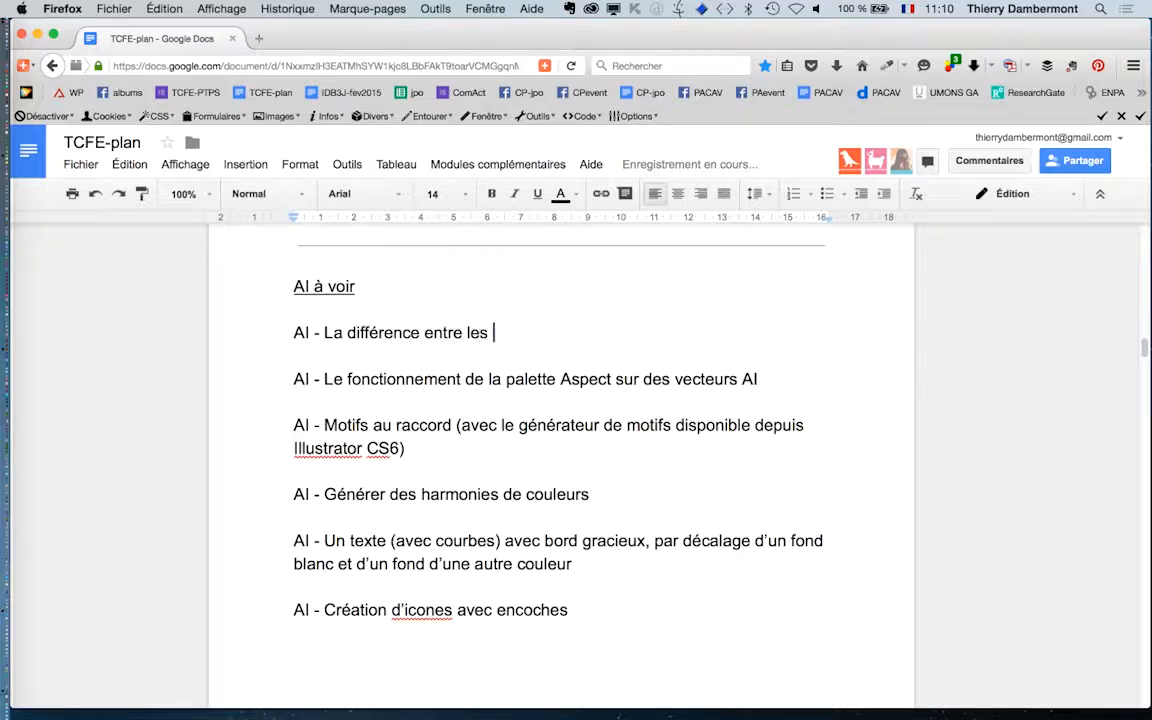
text(vecteurs réels )
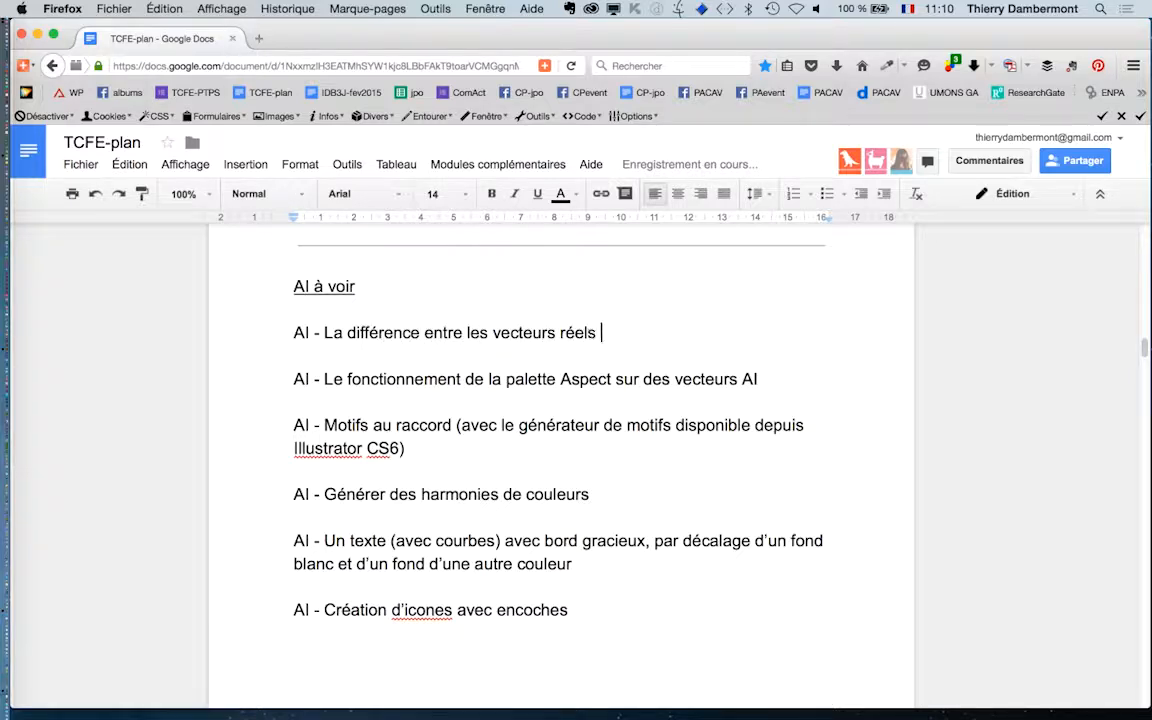
text(et les effets spéciaux)
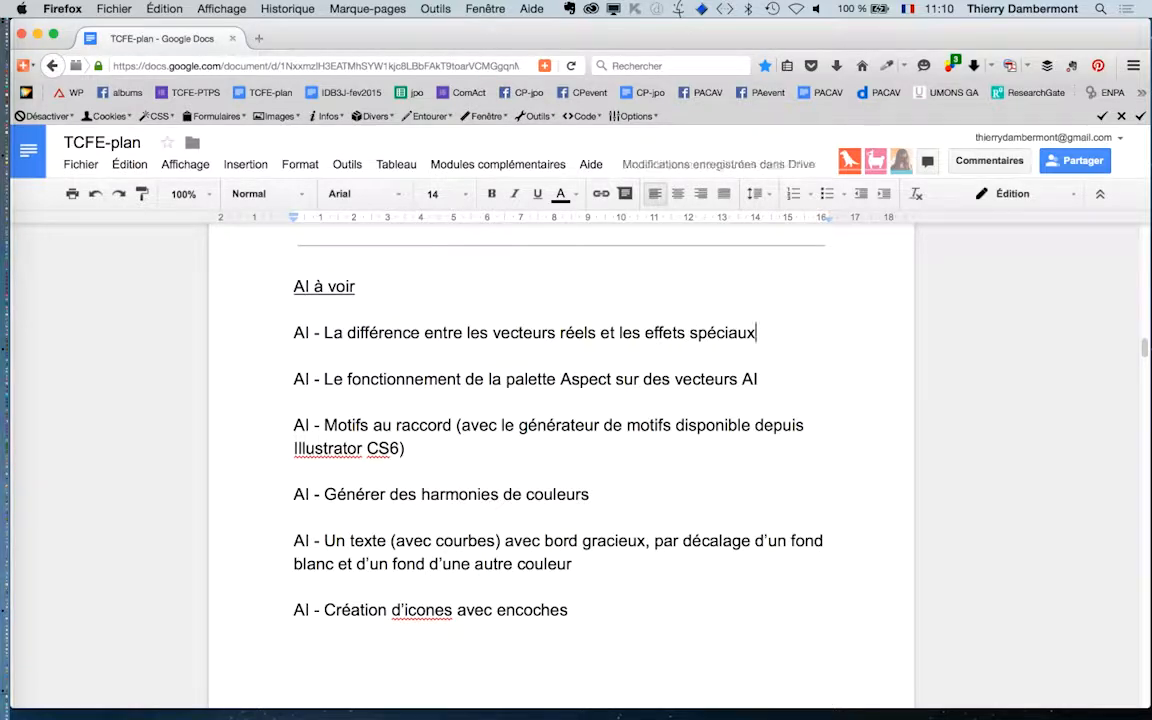
Step: Duplicate the entry "AI - Le fonctionnement de la palette Aspect sur des vecteurs AI" directly below itself, separated by a blank line
click(783, 377)
drag(783, 377, 285, 380)
key(super+c)
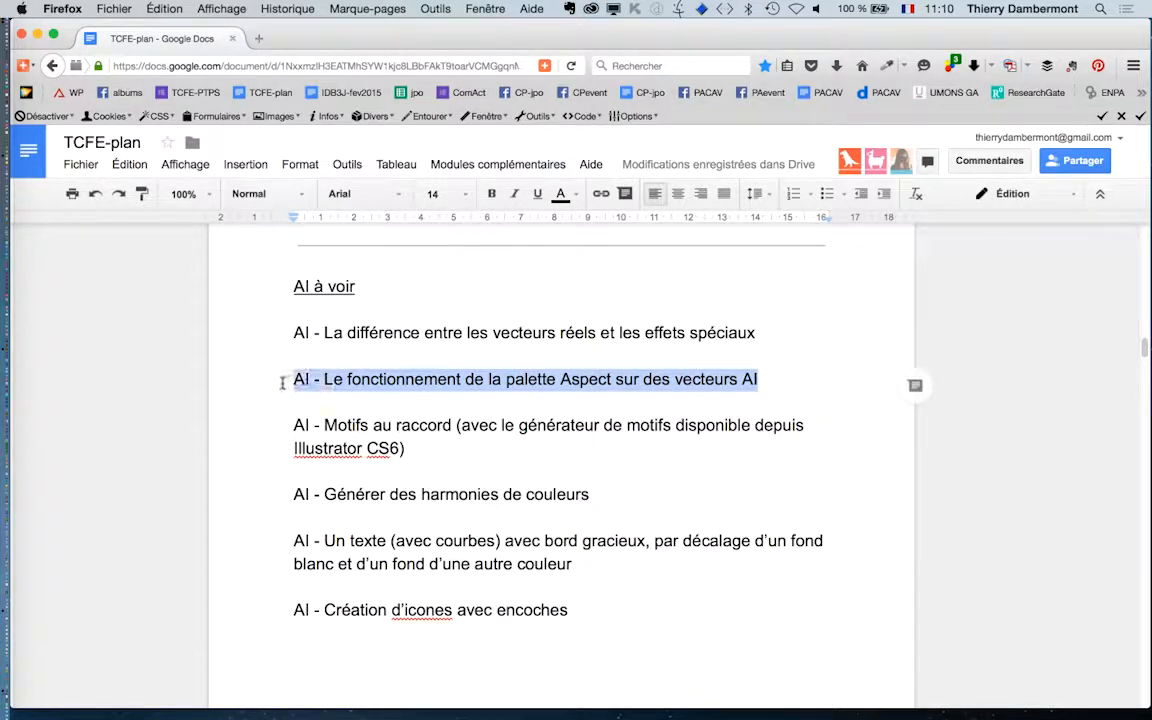
click(774, 376)
key(Return)
key(super+v)
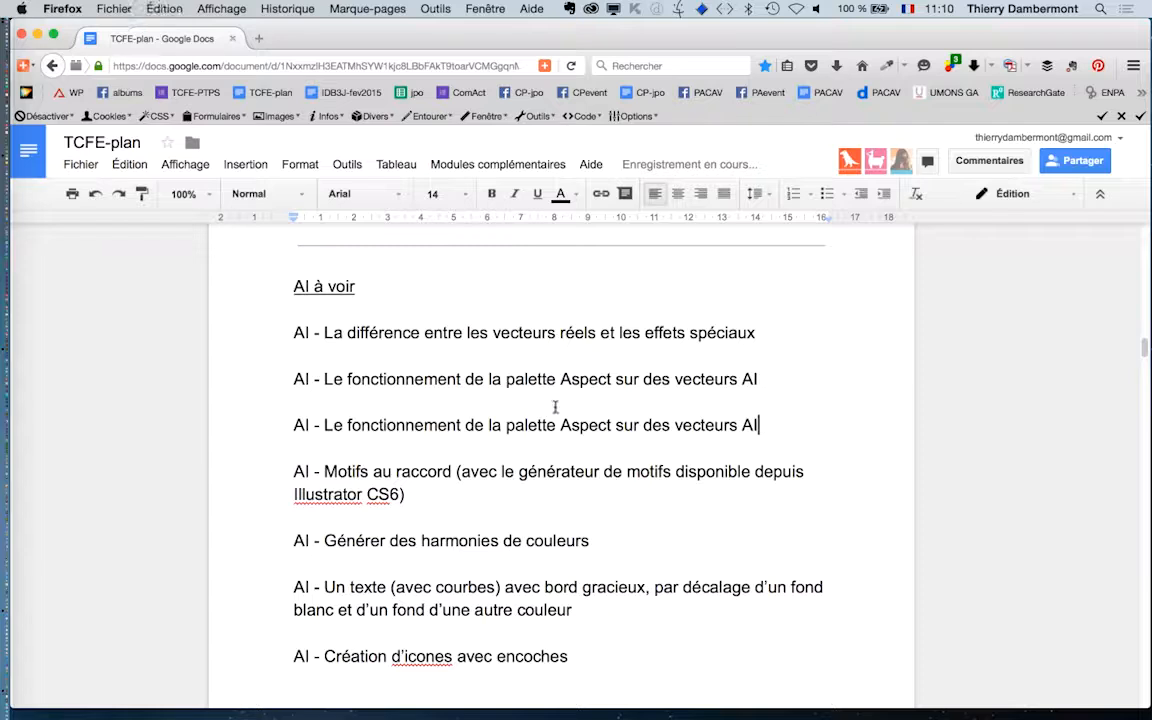
Step: Replace "des vecteurs AI" with "du texte" at the end of the duplicated palette Aspect entry
drag(766, 424, 637, 425)
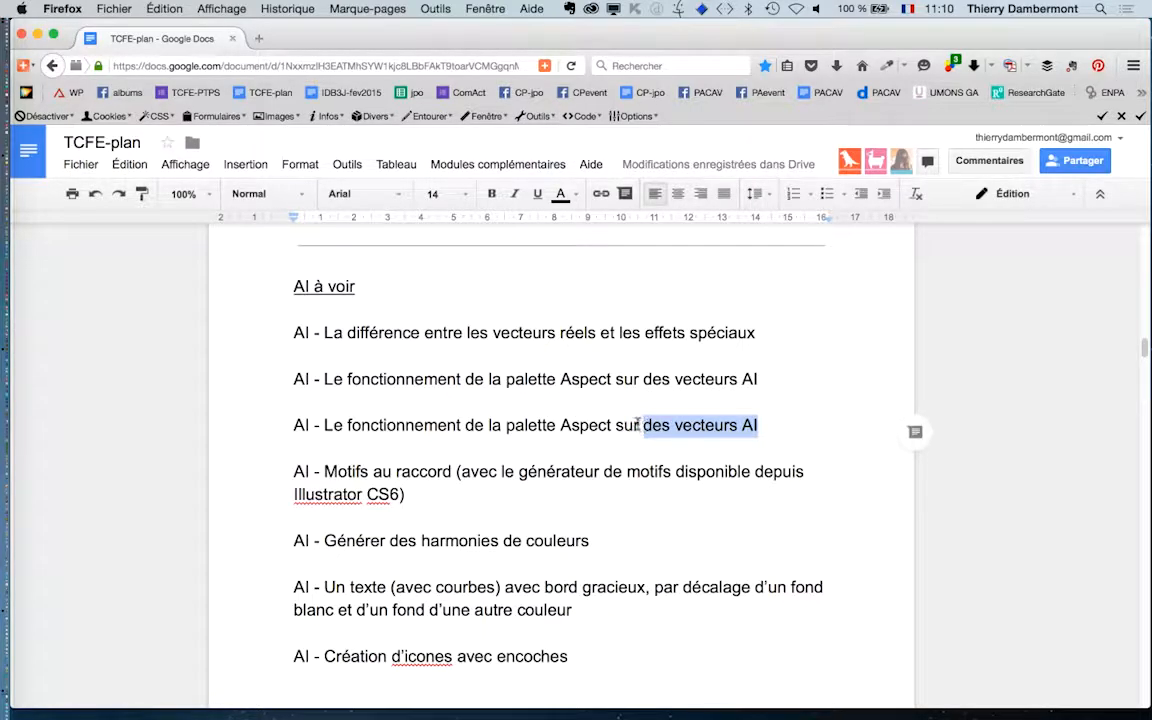
text(dutxet)
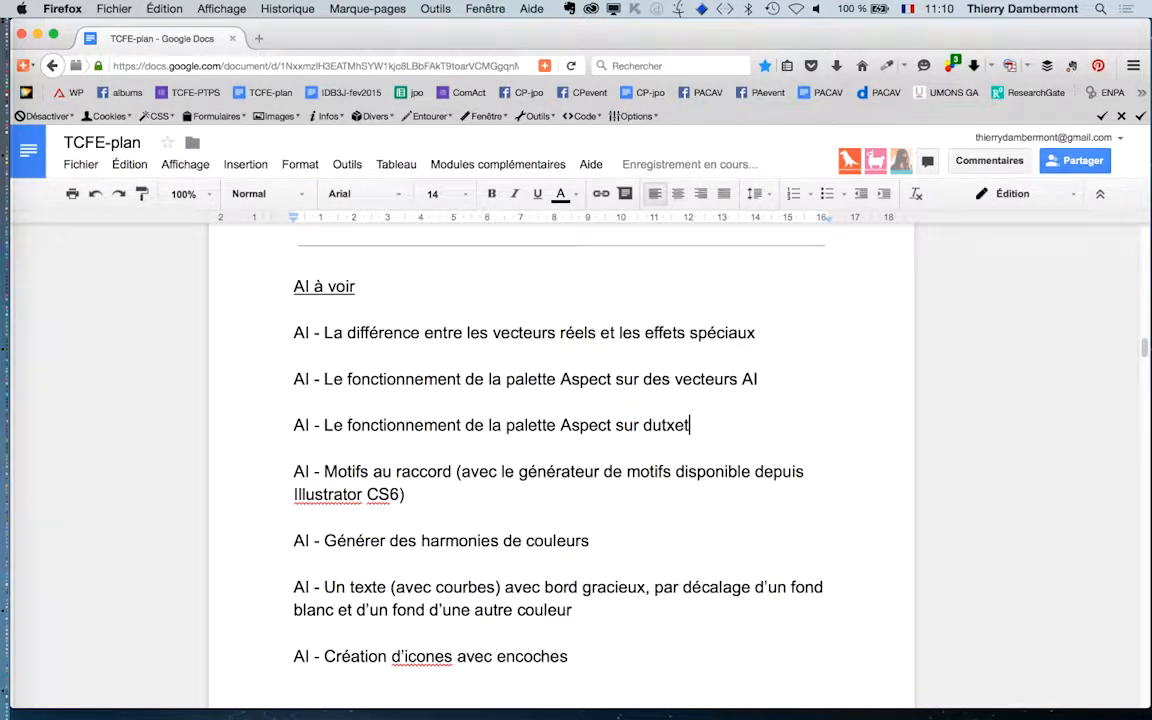
key(BackSpace)
key(BackSpace)
key(BackSpace)
text(texte)
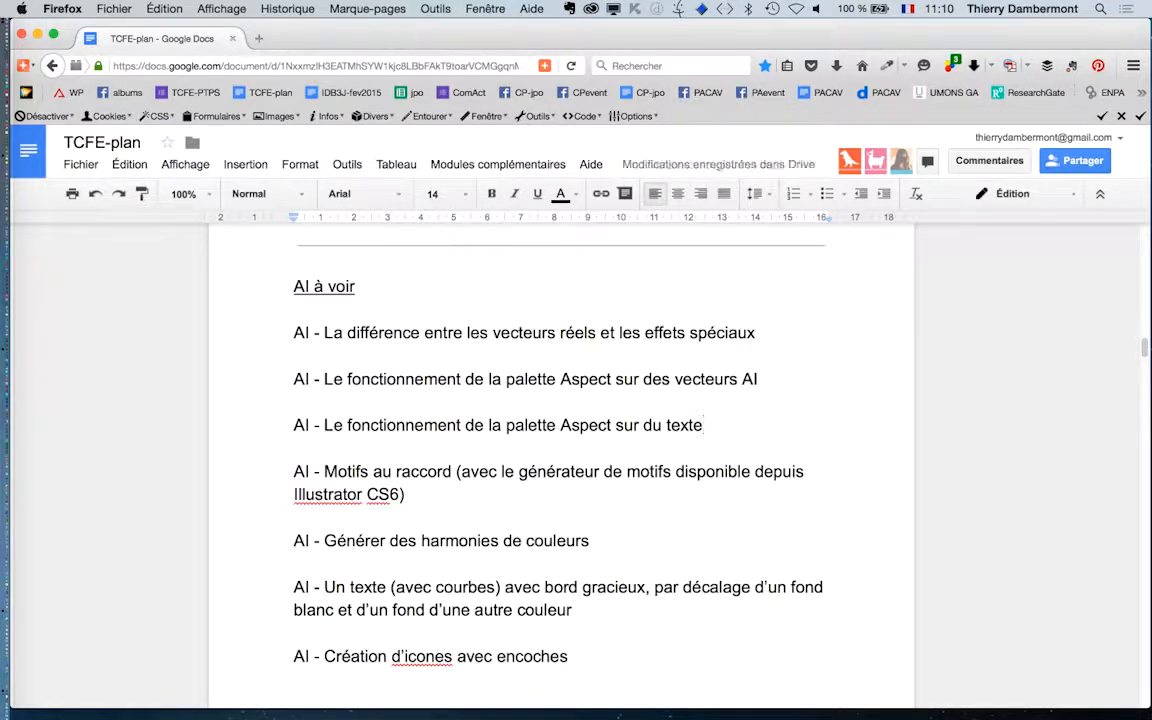
Step: Add the entry "AI - Les styles graphiques" below the palette Aspect entry about text, with correct spelling
key(Return)
key(Return)
text(AI - L)
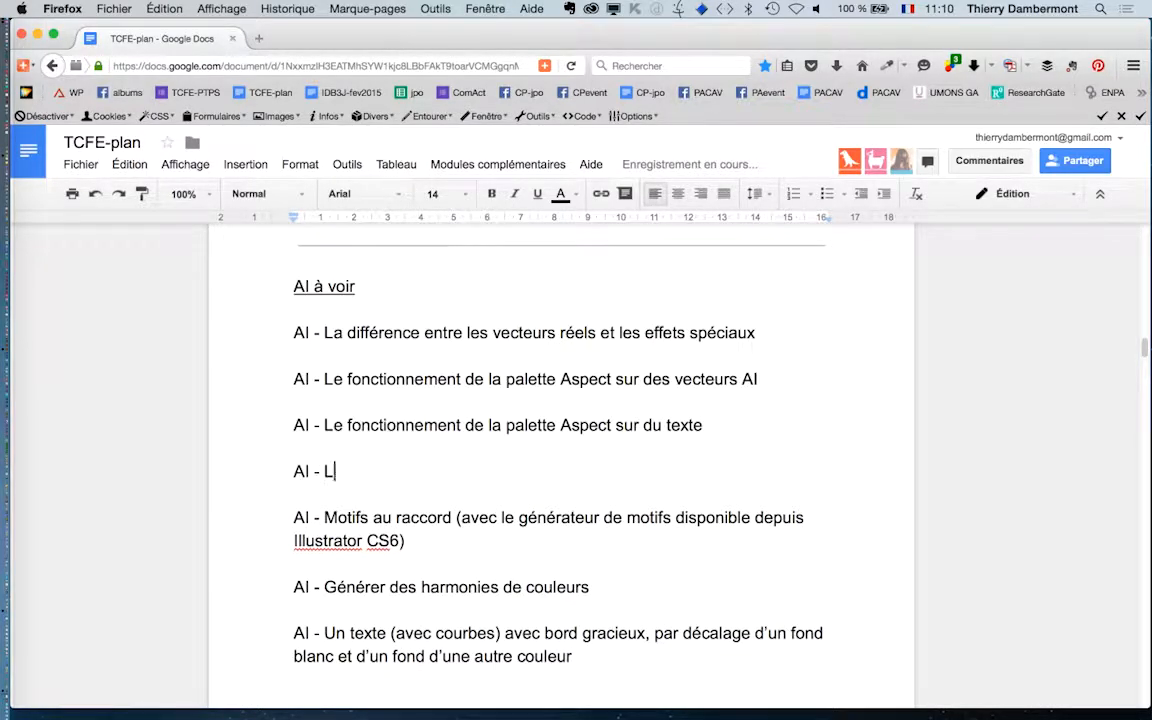
text(es styles graphqiues)
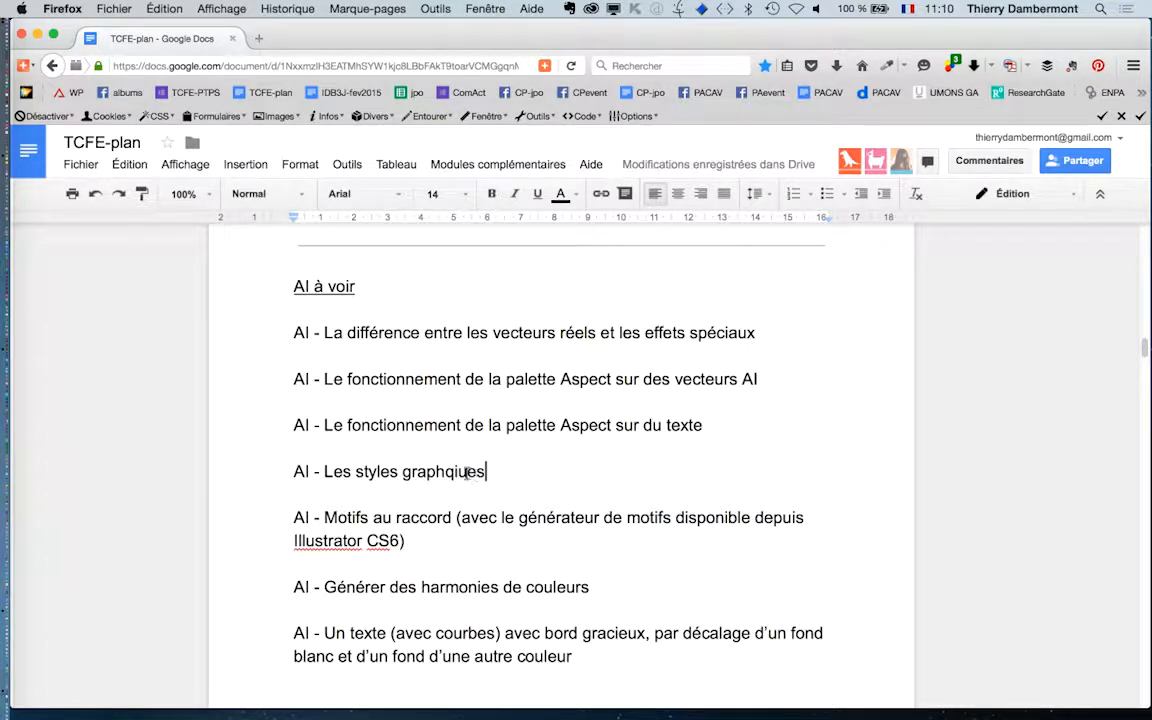
click(457, 471)
key(BackSpace)
key(BackSpace)
text(iq)
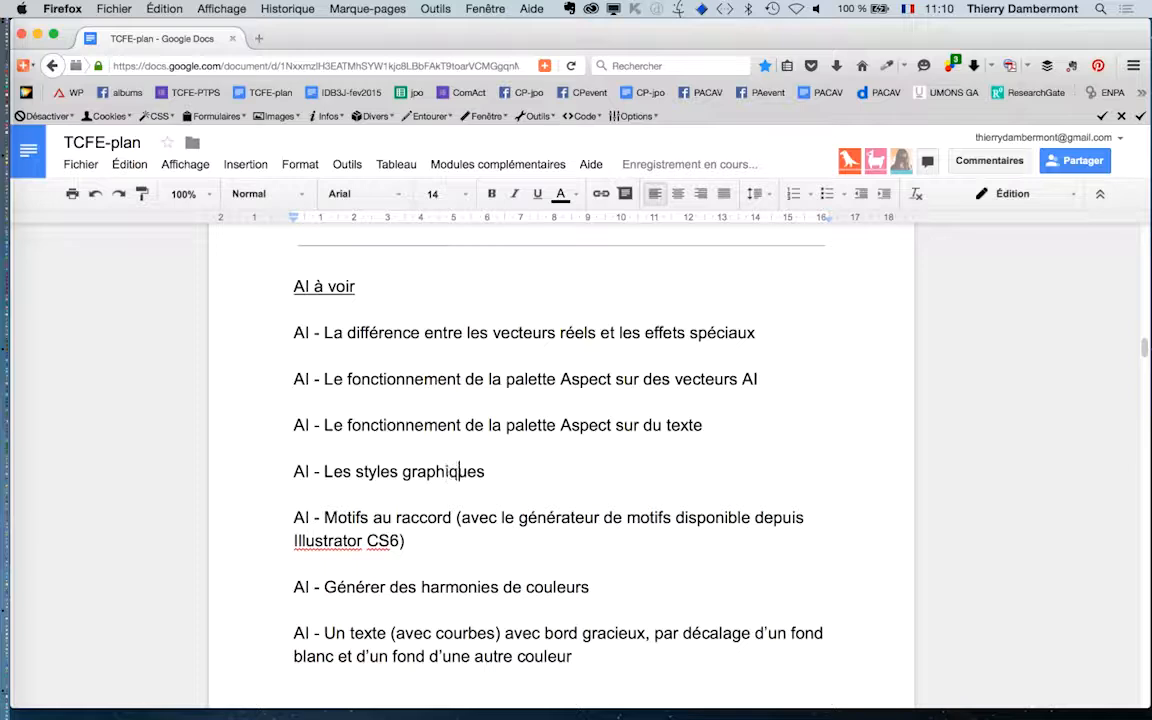
click(506, 476)
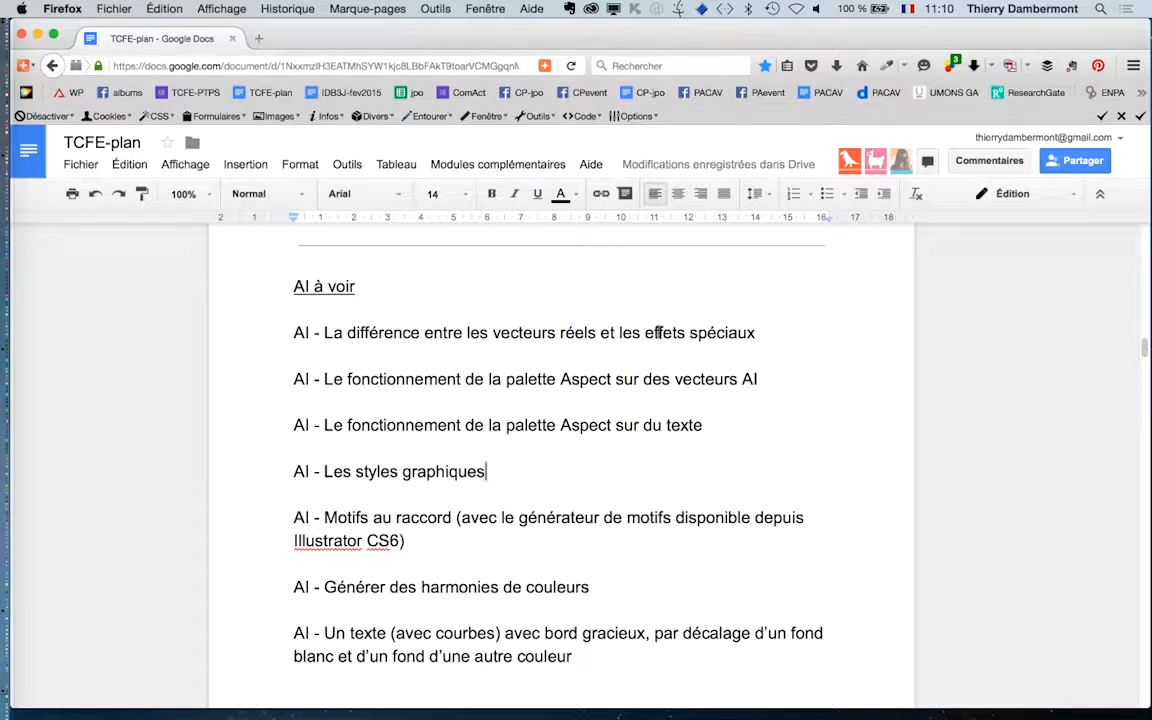
Step: Review the added AI entries, highlighting "La différence entre les vecteurs réels et les effets spéciaux" and ending at "Les styles graphiques"
double_click(660, 336)
drag(768, 333, 278, 332)
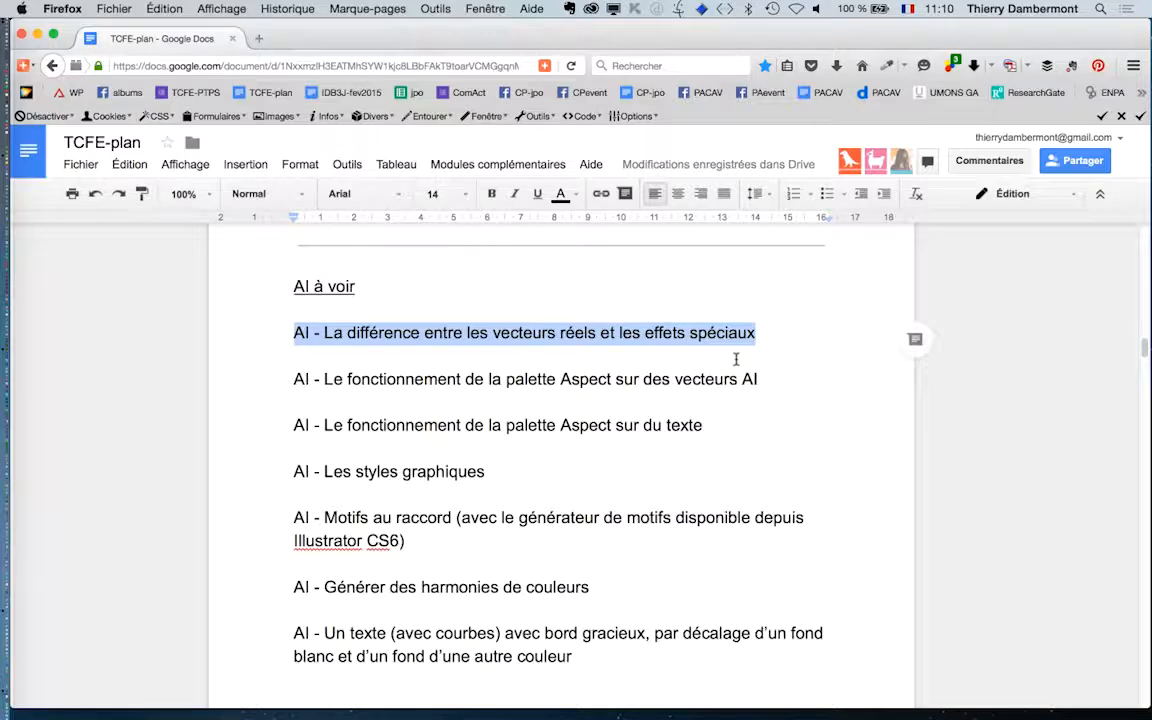
click(492, 472)
Step: Switch from the course document to another running application
key(super+Tab)
key(super+shift+Tab)
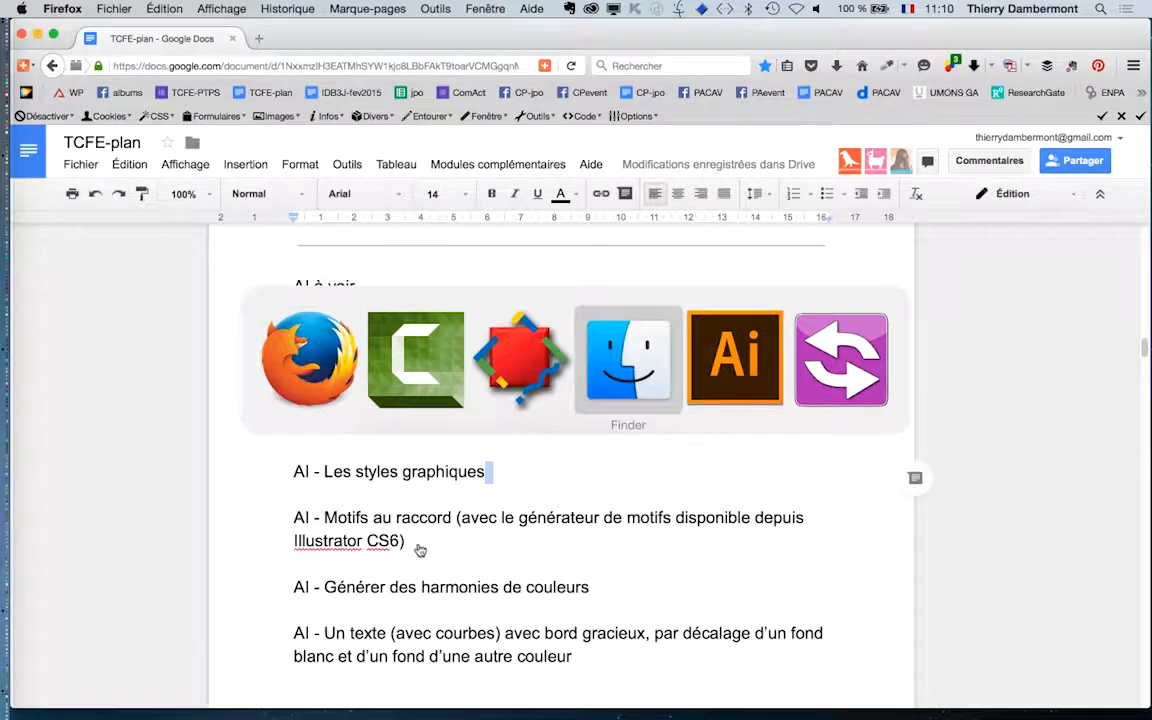